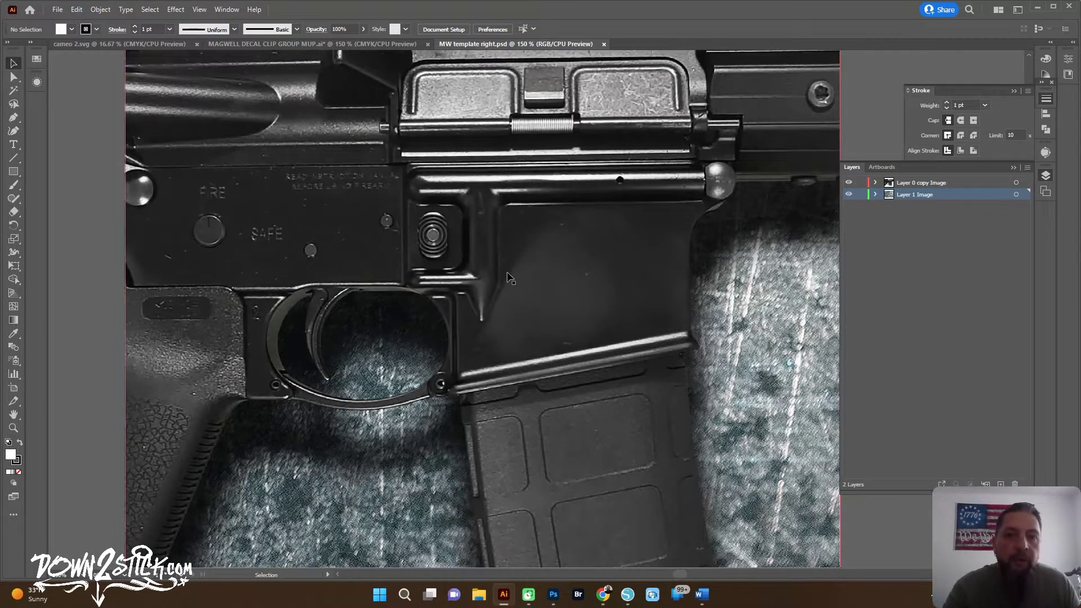
Step: Switch to the MAGWELL DECAL CLIP GROUP MUP.ai document and examine the decal's hexagon artwork and pink cut contour
left_click(287, 44)
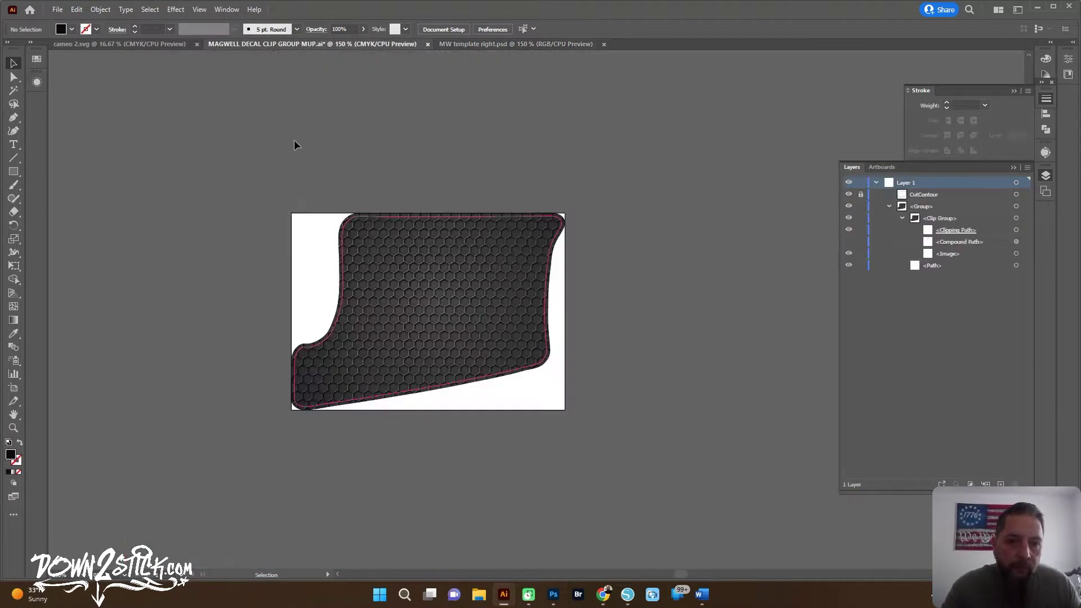
scroll(292, 219, "up", 1)
scroll(292, 223, "down", 1)
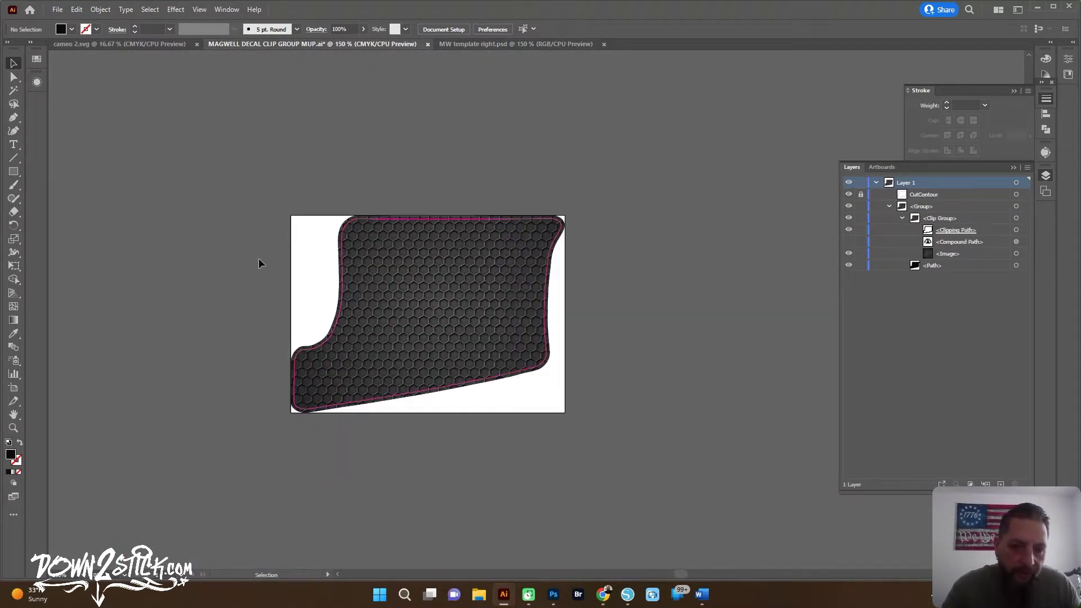
scroll(250, 269, "up", 1)
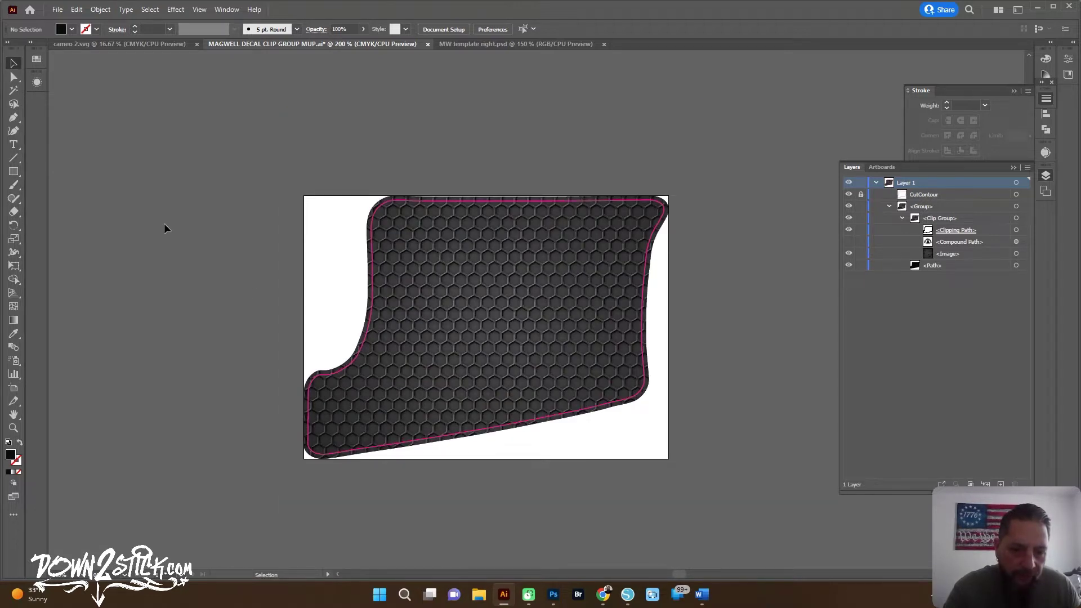
scroll(165, 228, "down", 1)
left_click_drag(167, 235, 223, 319)
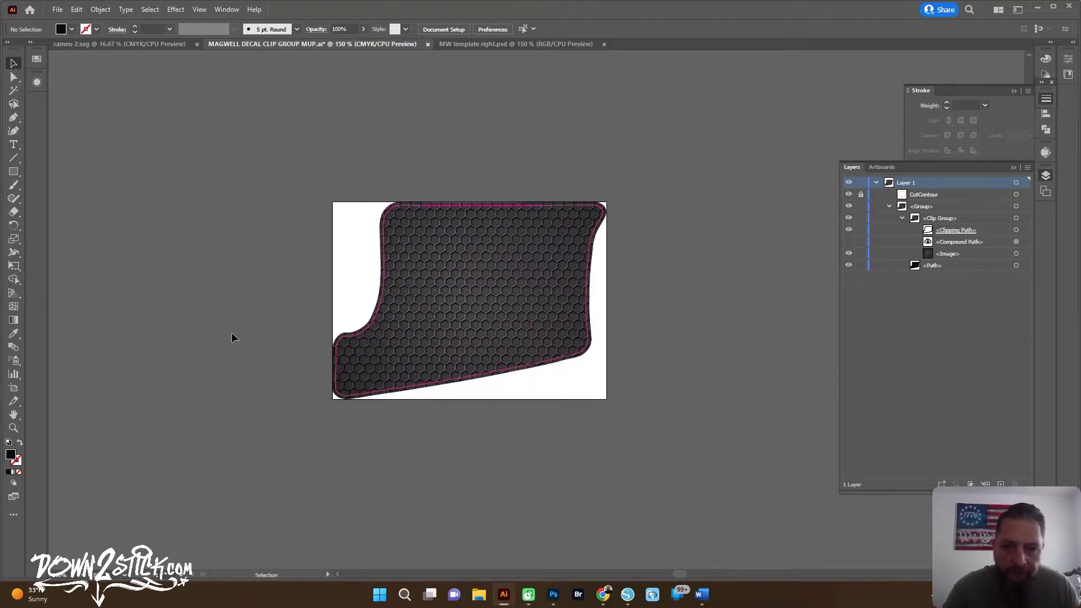
scroll(446, 217, "up", 3)
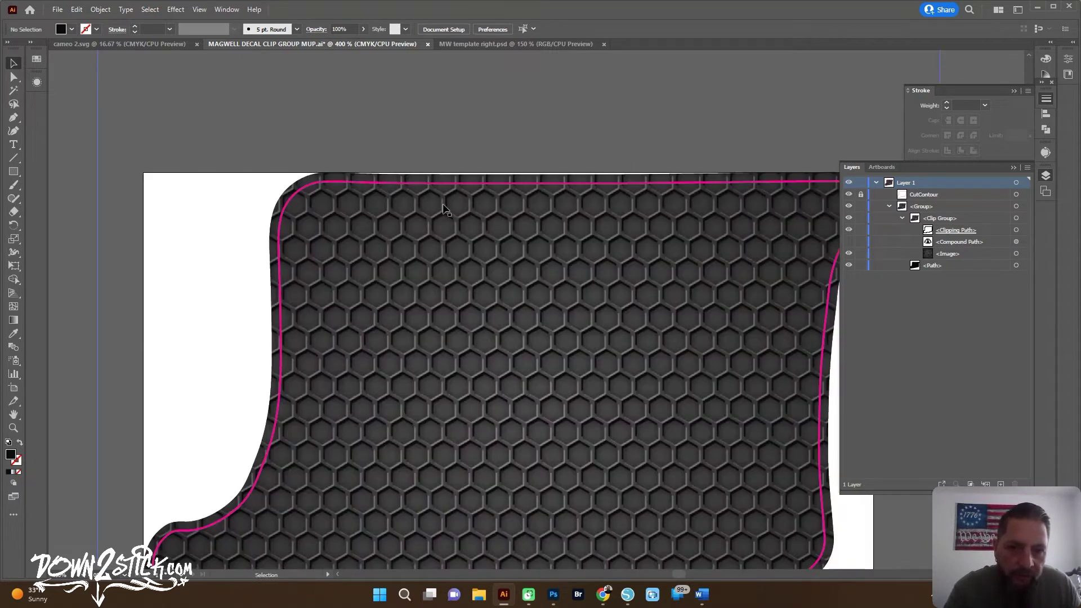
scroll(444, 209, "up", 1)
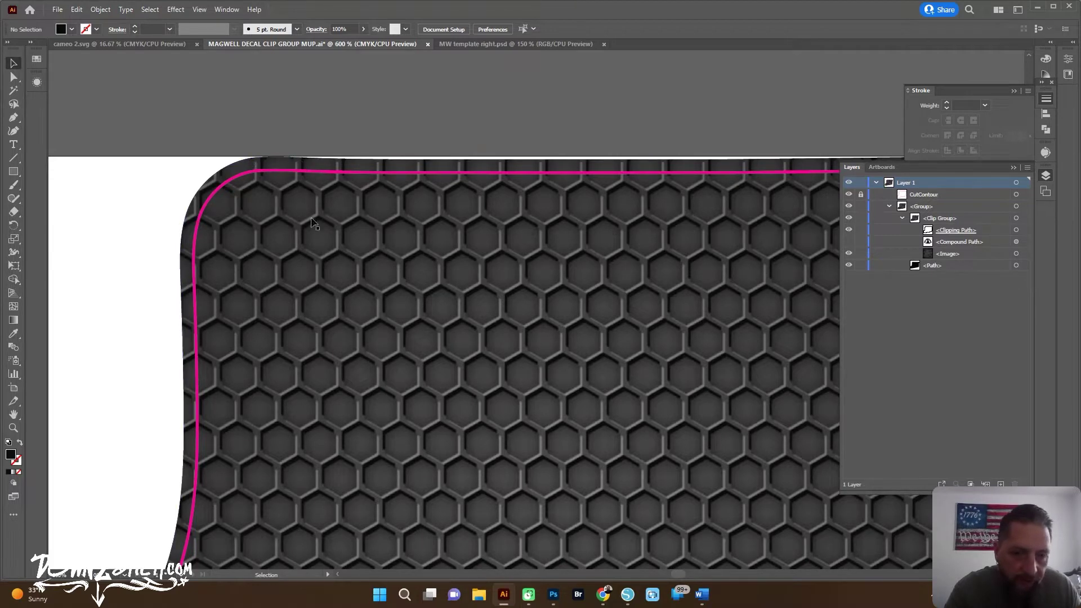
scroll(312, 222, "down", 3)
scroll(355, 273, "down", 1)
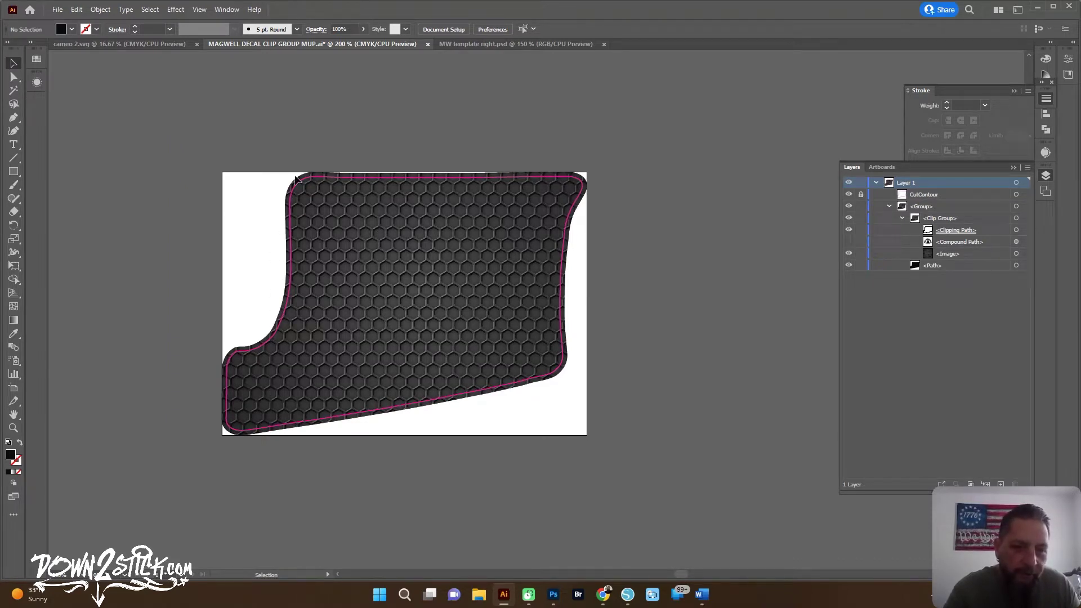
scroll(276, 236, "left", 2)
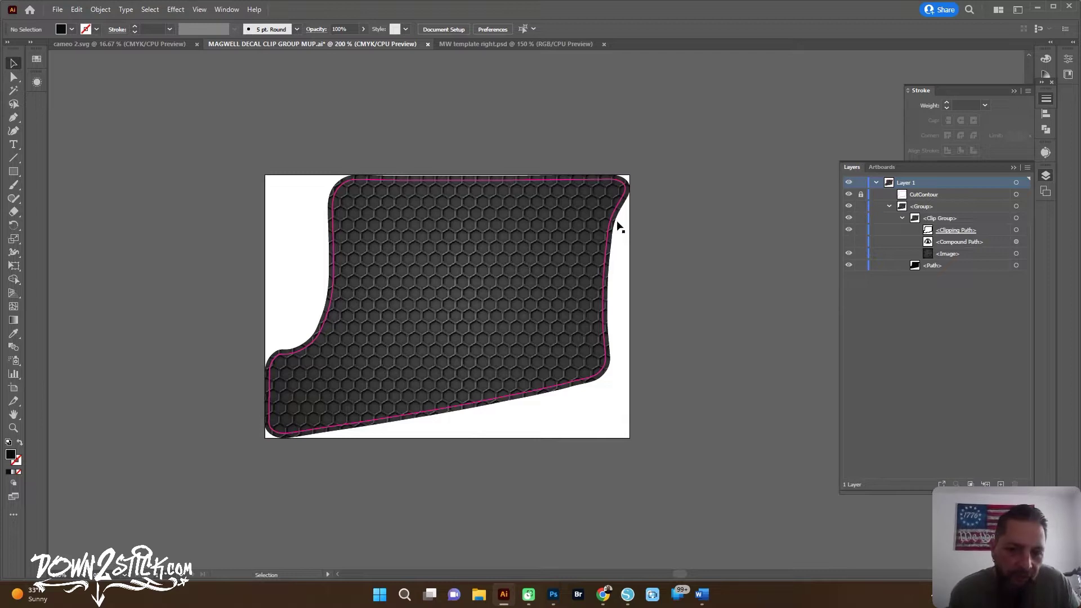
scroll(382, 168, "down", 1)
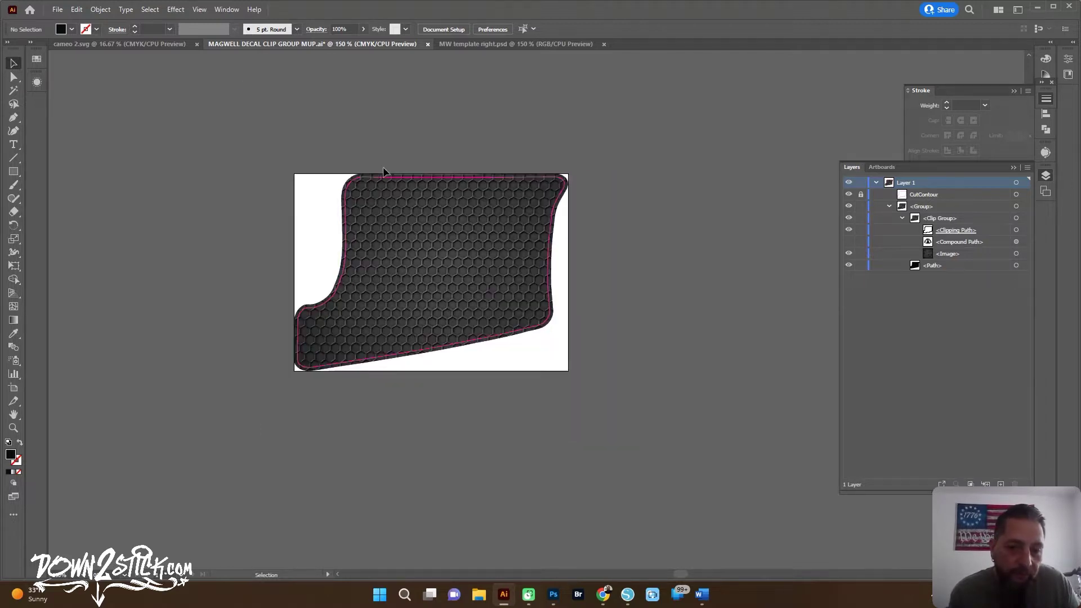
left_click_drag(401, 128, 384, 177)
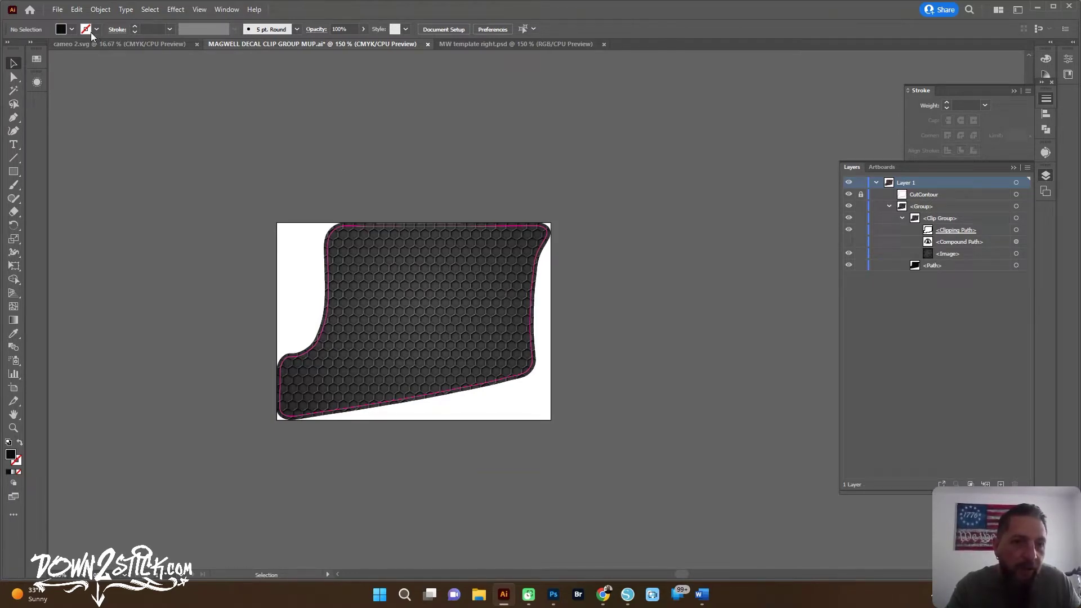
Step: Place Liberty Bell 002.jpg from the Vinyl Business T-mockups\Backgrounds\American Patriotic folder into the decal document
left_click(58, 11)
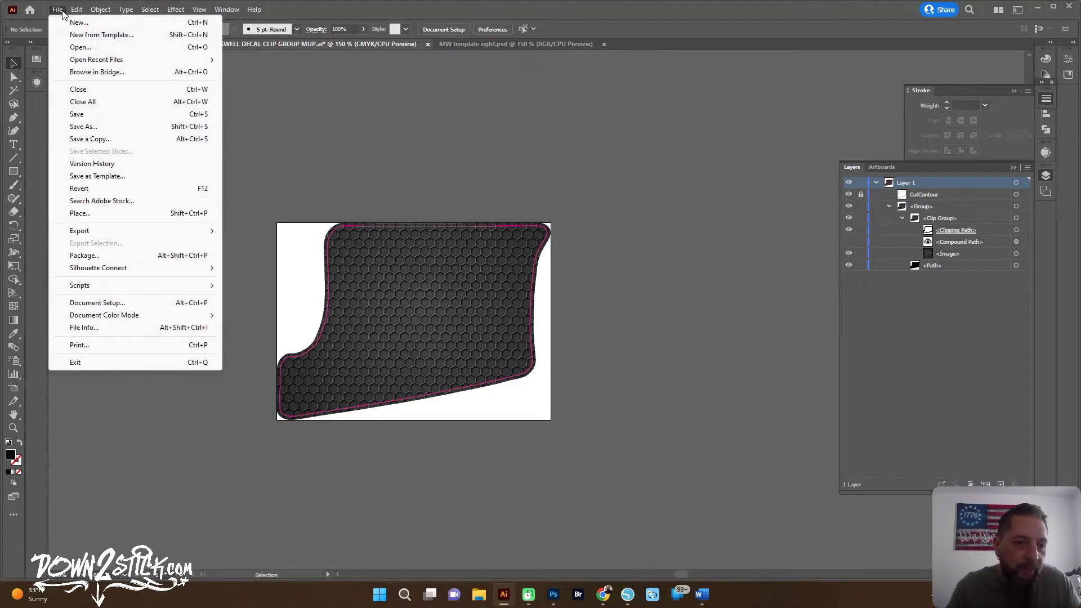
left_click(96, 213)
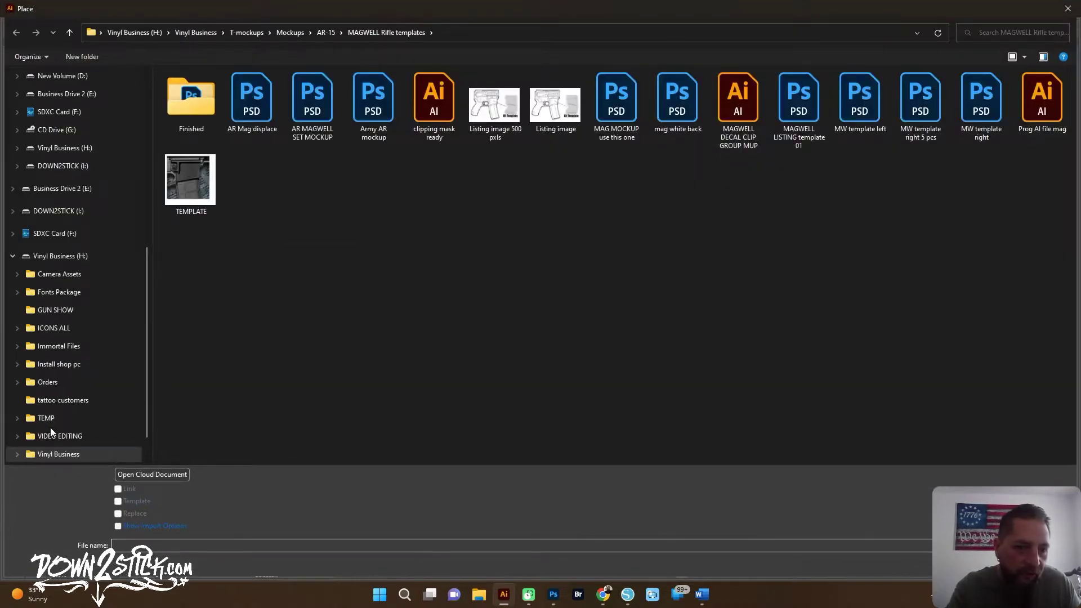
left_click(59, 454)
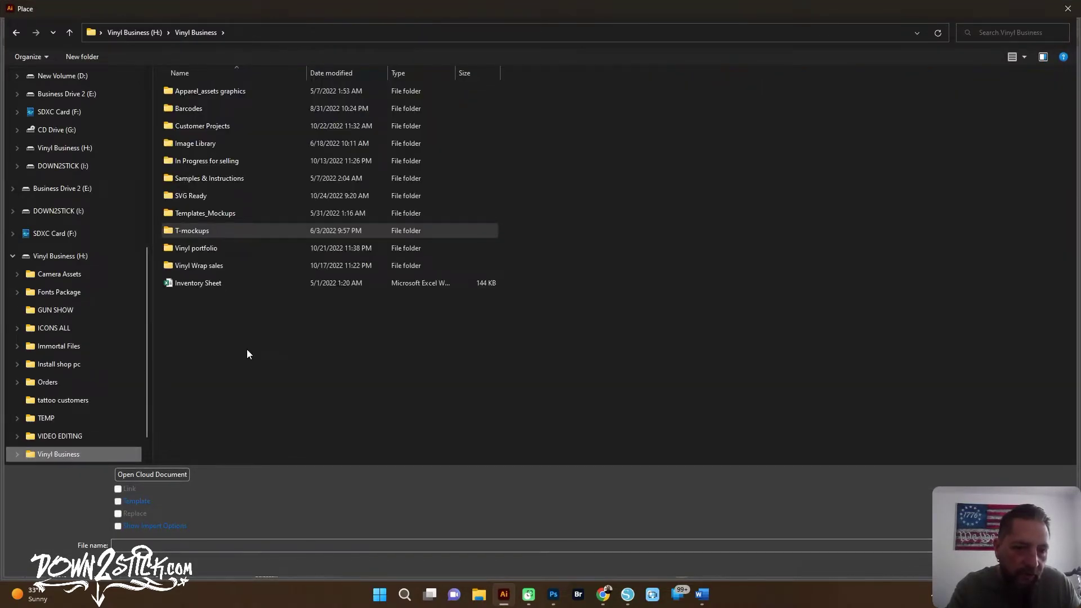
double_click(188, 228)
double_click(193, 91)
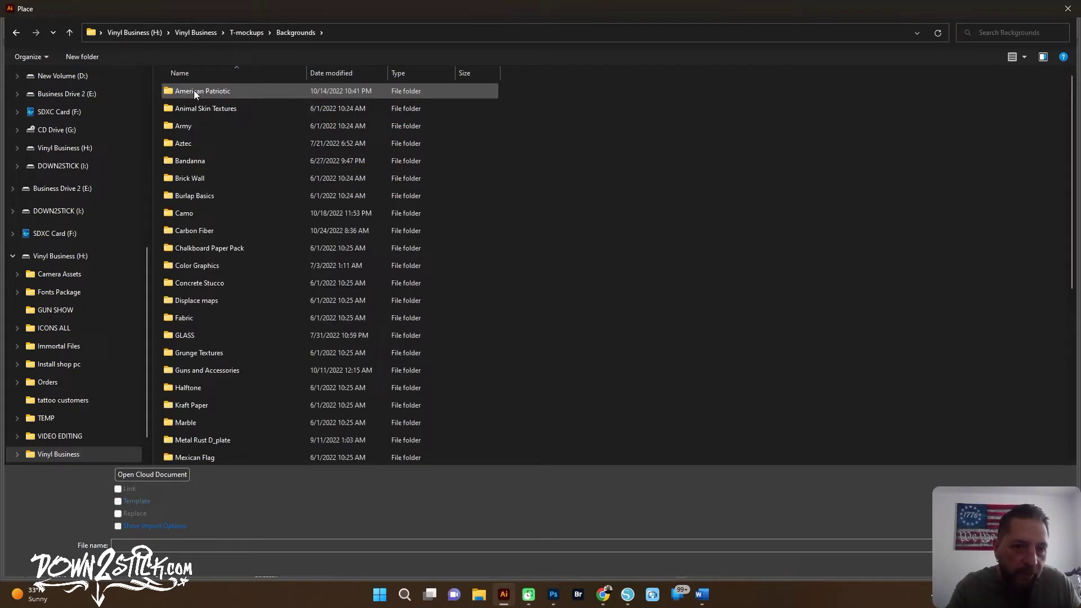
double_click(193, 90)
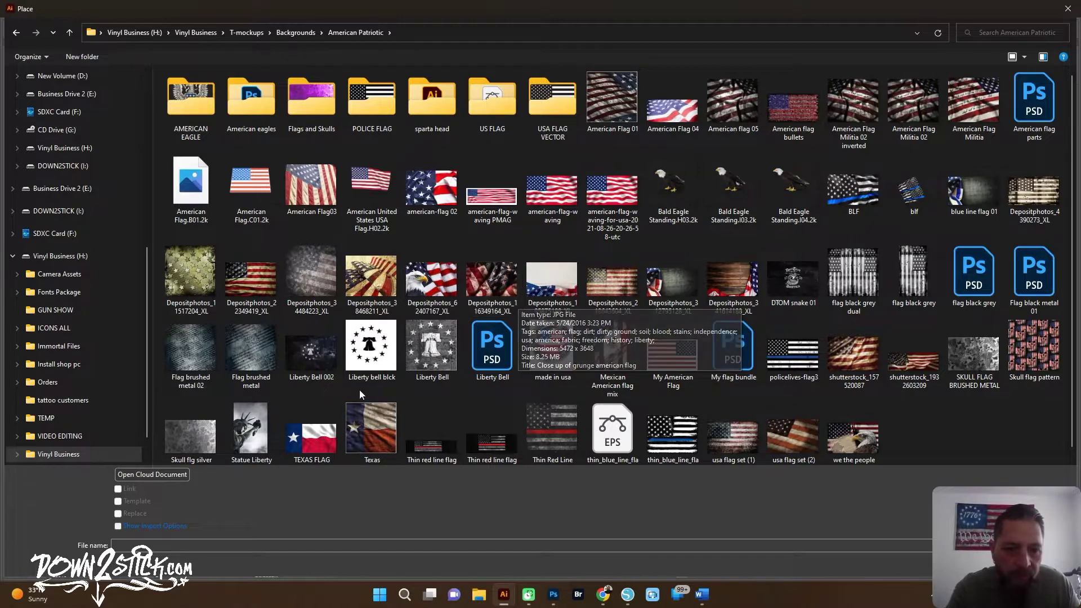
double_click(304, 352)
left_click(145, 120)
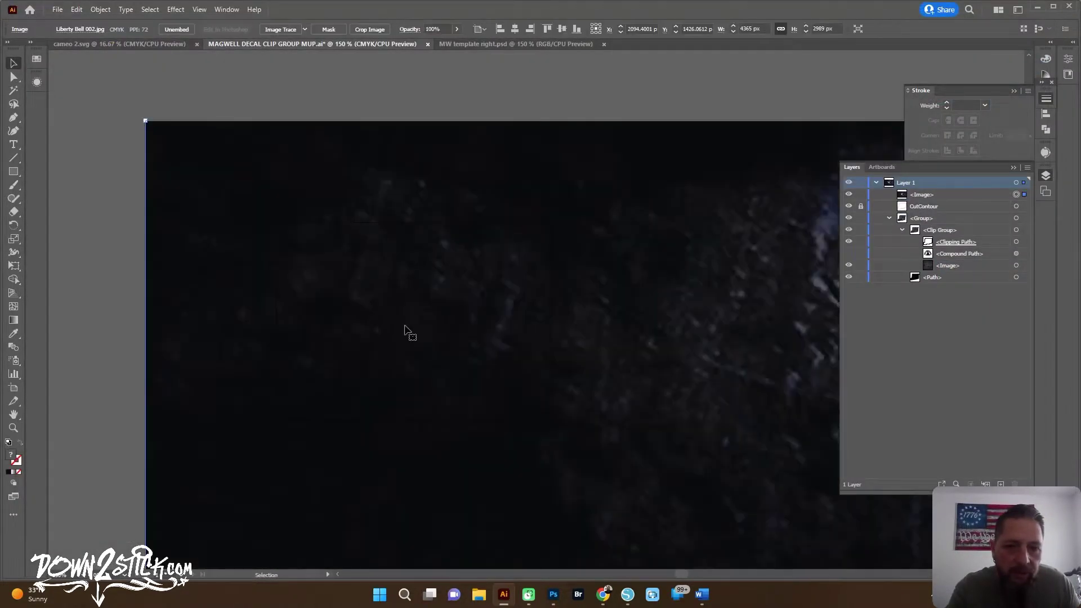
Step: Scale the placed Liberty Bell image down proportionally to about 303 × 207 px and position it beside the decal artboard
key("ctrl+0")
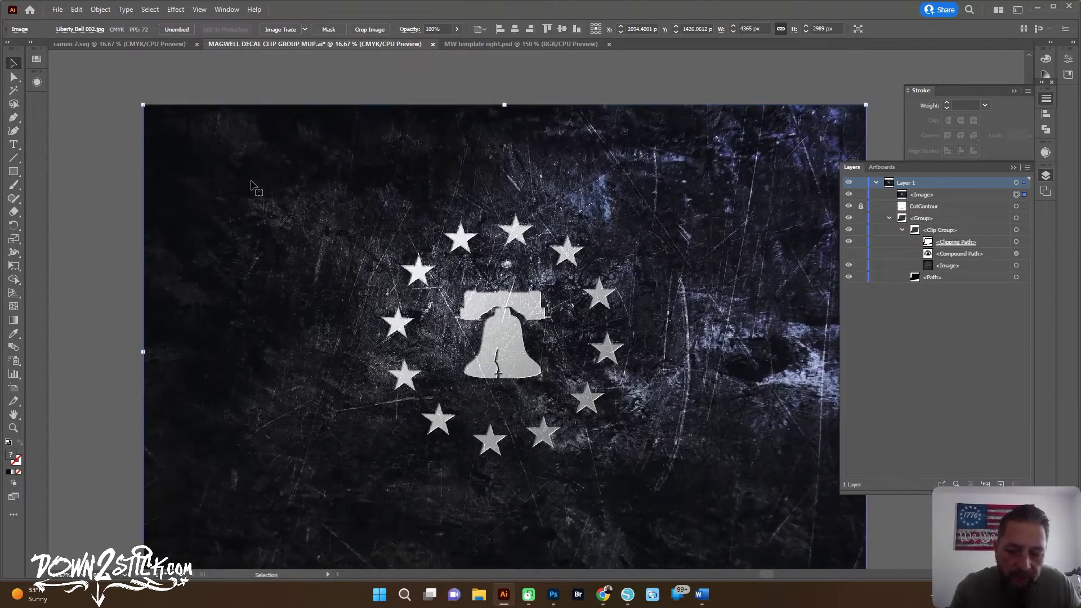
left_click_drag(143, 104, 648, 450)
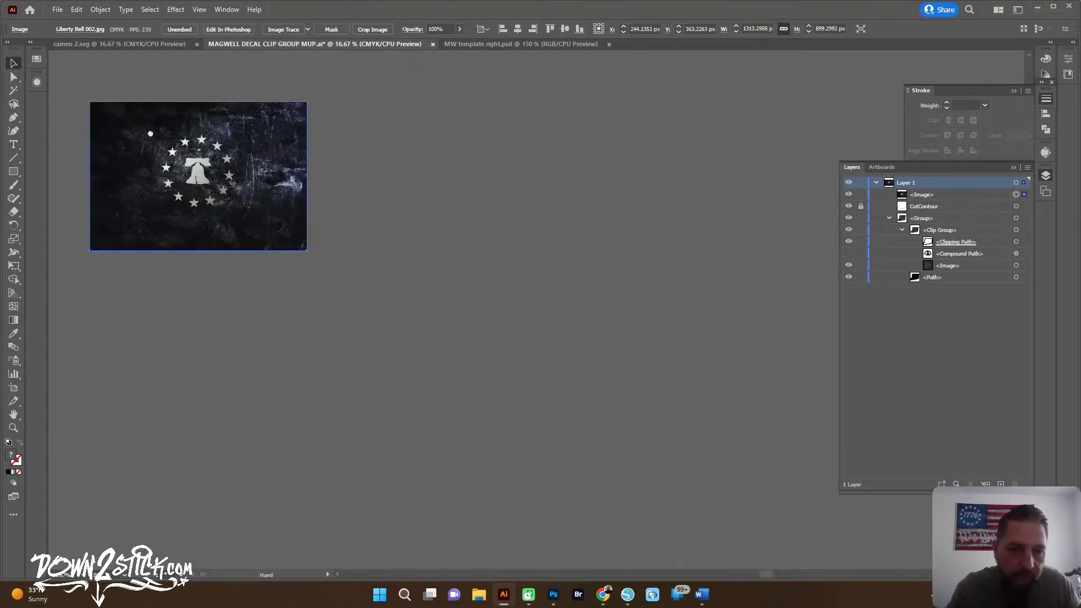
key("ctrl+=")
left_click_drag(621, 485, 340, 273)
scroll(439, 368, "up", 2)
left_click_drag(263, 225, 309, 263)
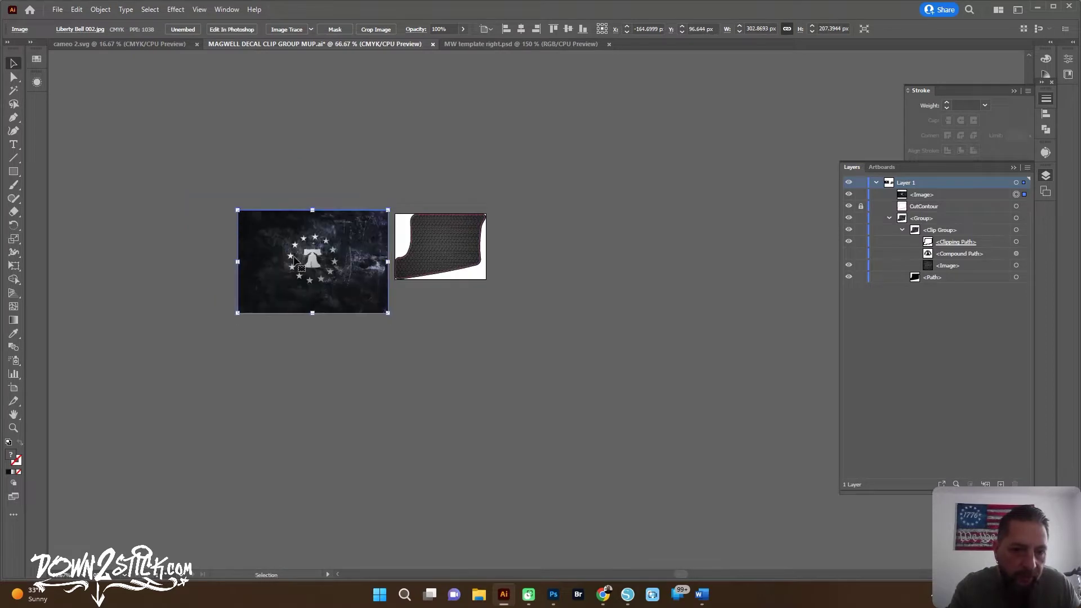
scroll(310, 263, "up", 3)
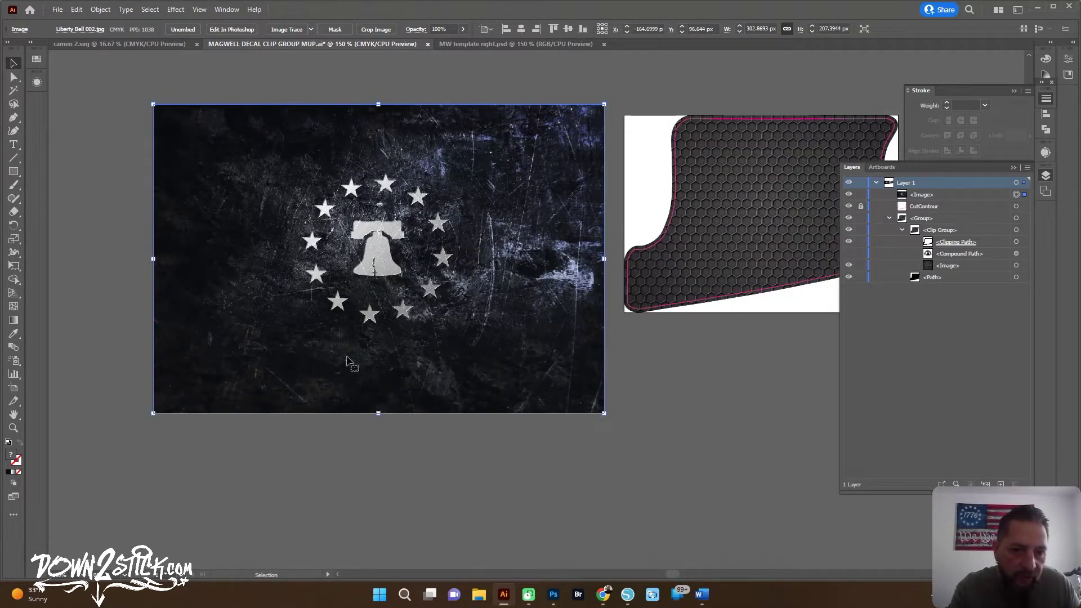
scroll(325, 211, "down", 1)
left_click_drag(304, 234, 250, 284)
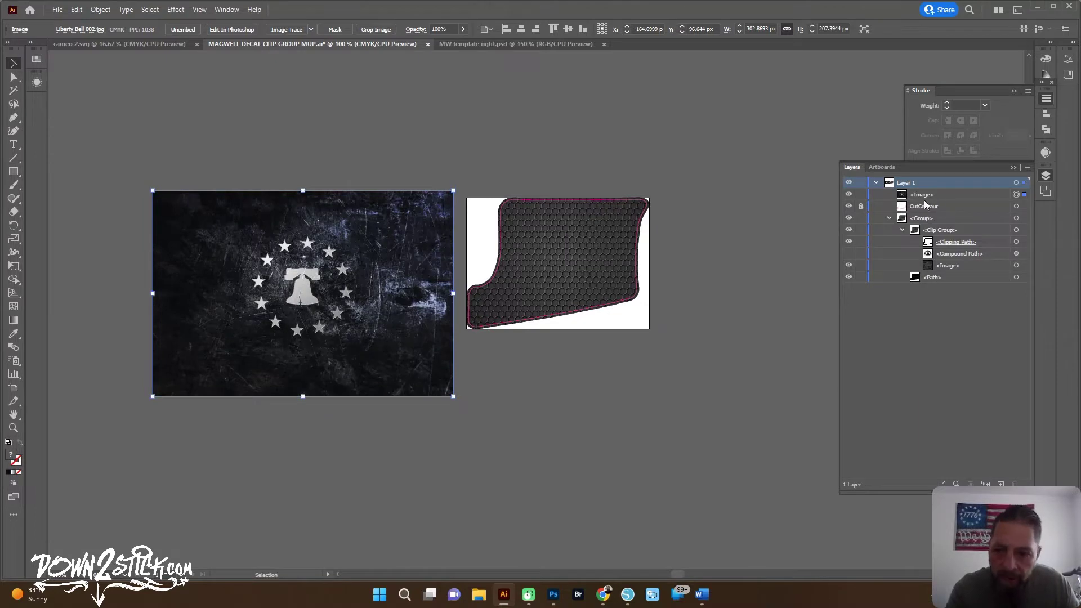
Step: Move the Liberty Bell image over the decal and scale it down proportionally to about 251 × 172 px
left_click(923, 196)
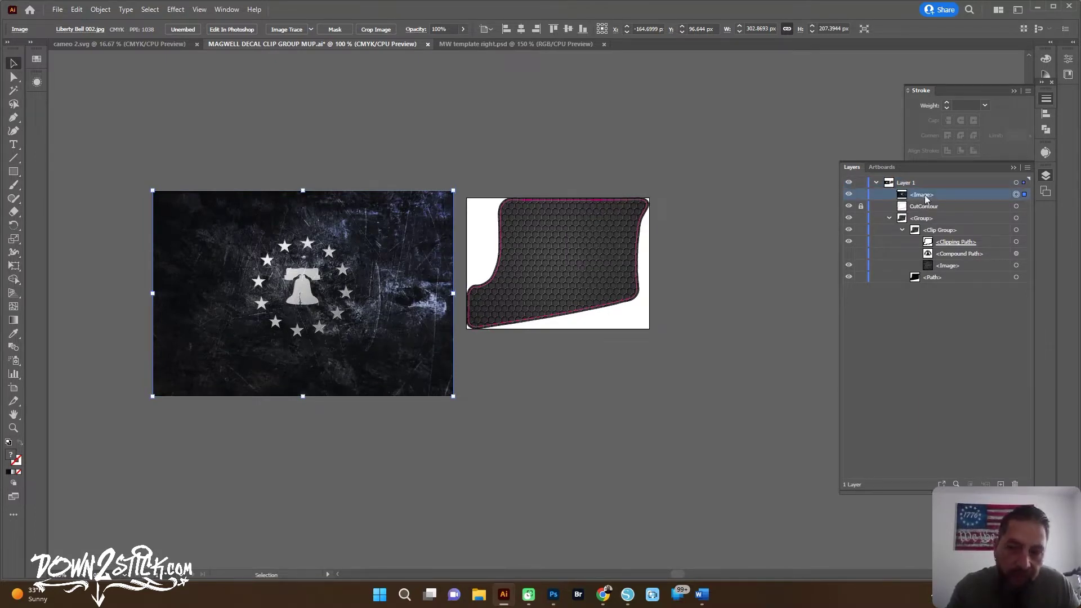
left_click_drag(324, 284, 421, 273)
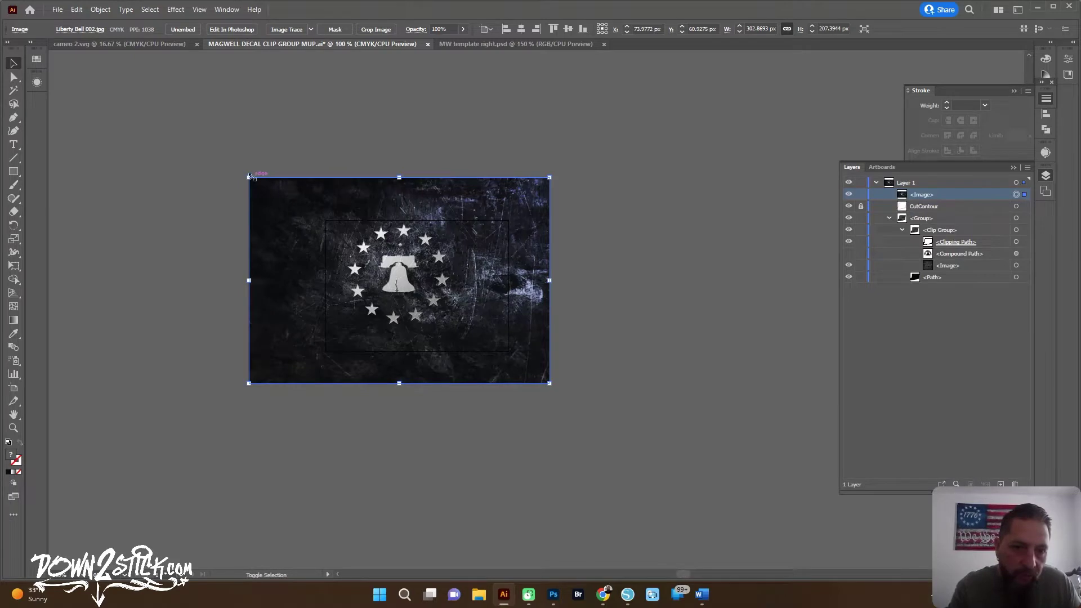
left_click_drag(250, 178, 300, 208)
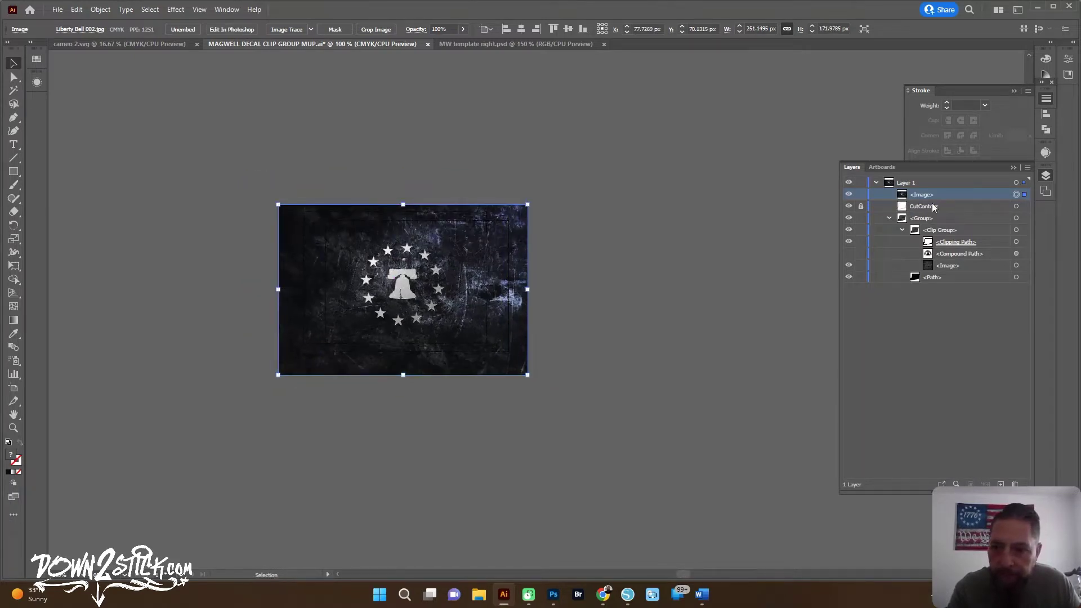
Step: Try moving the Liberty Bell image beneath the group's path, and return it to the top of Layer 1
left_click_drag(921, 195, 925, 285)
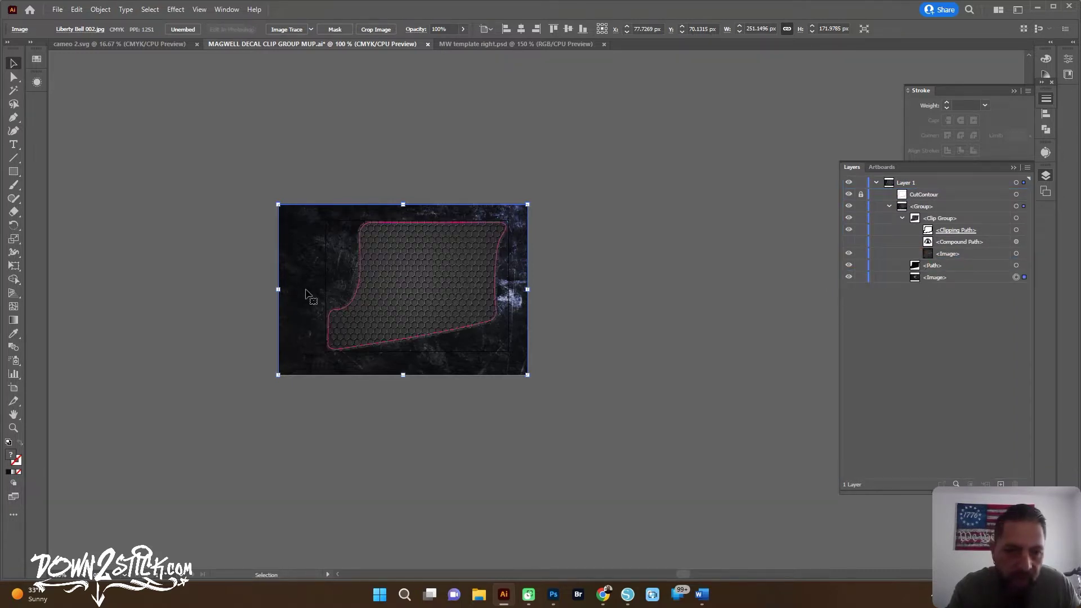
left_click(940, 281)
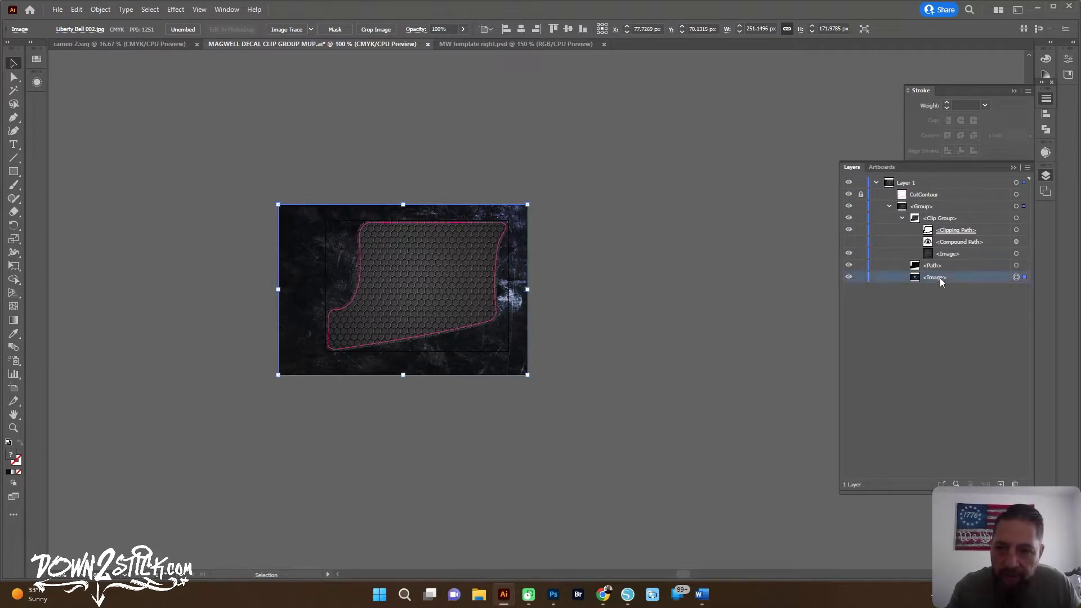
left_click_drag(964, 280, 928, 193)
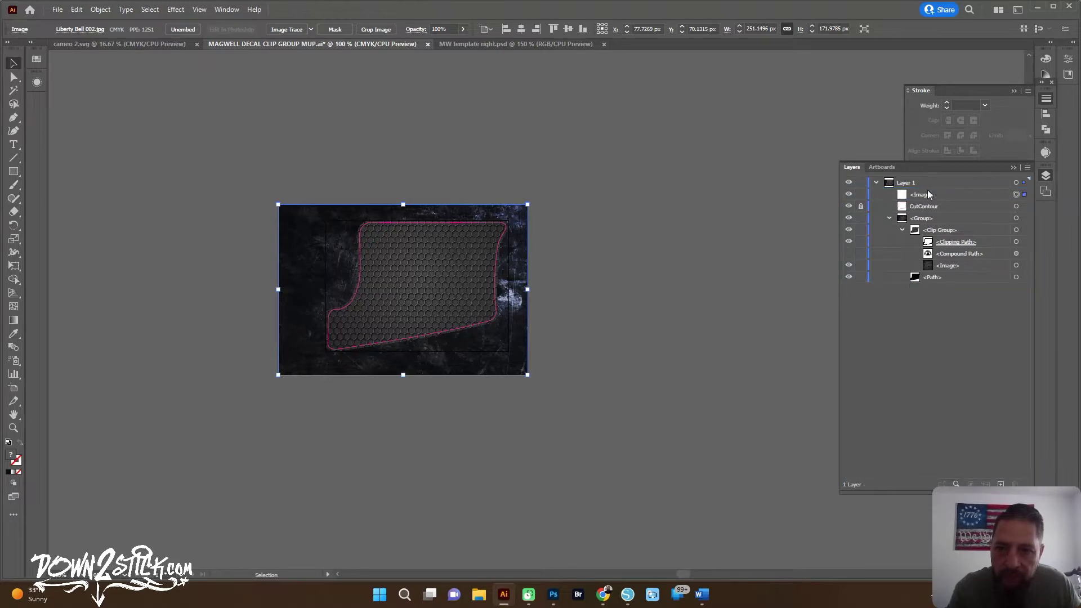
left_click(422, 166)
Step: Lower the Liberty Bell image's opacity to 42% so the decal shape can be seen through it
left_click(329, 274)
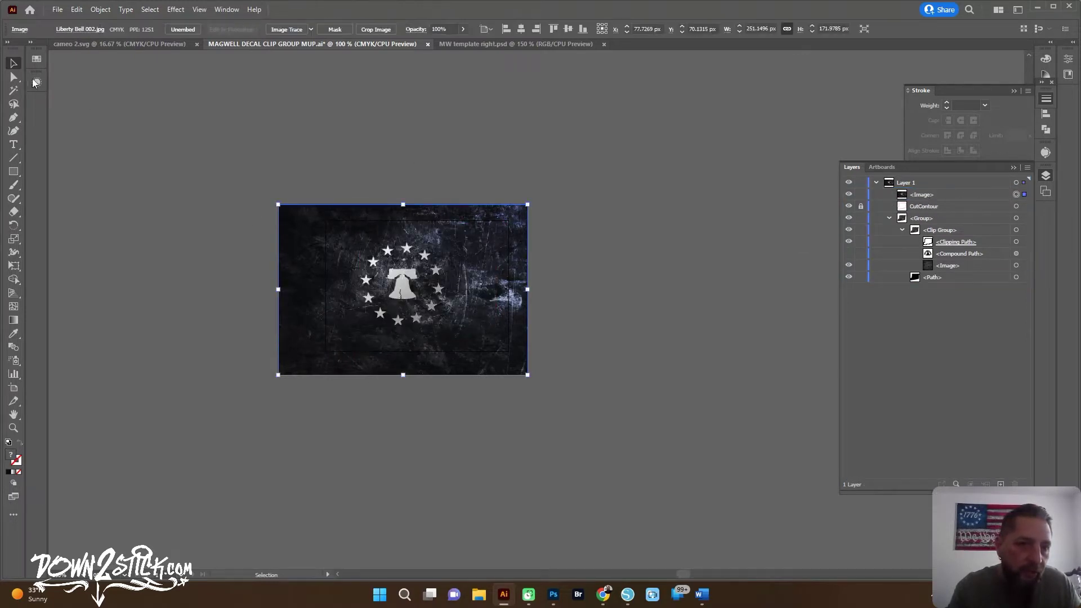
left_click(37, 82)
left_click(84, 119)
left_click(114, 140)
left_click_drag(114, 153, 89, 153)
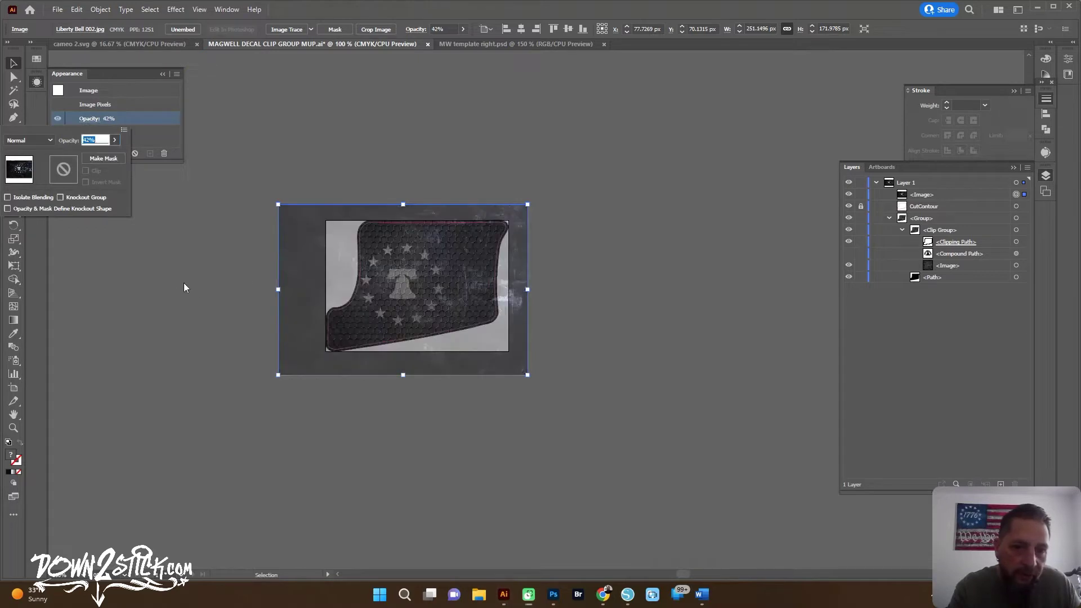
left_click(246, 259)
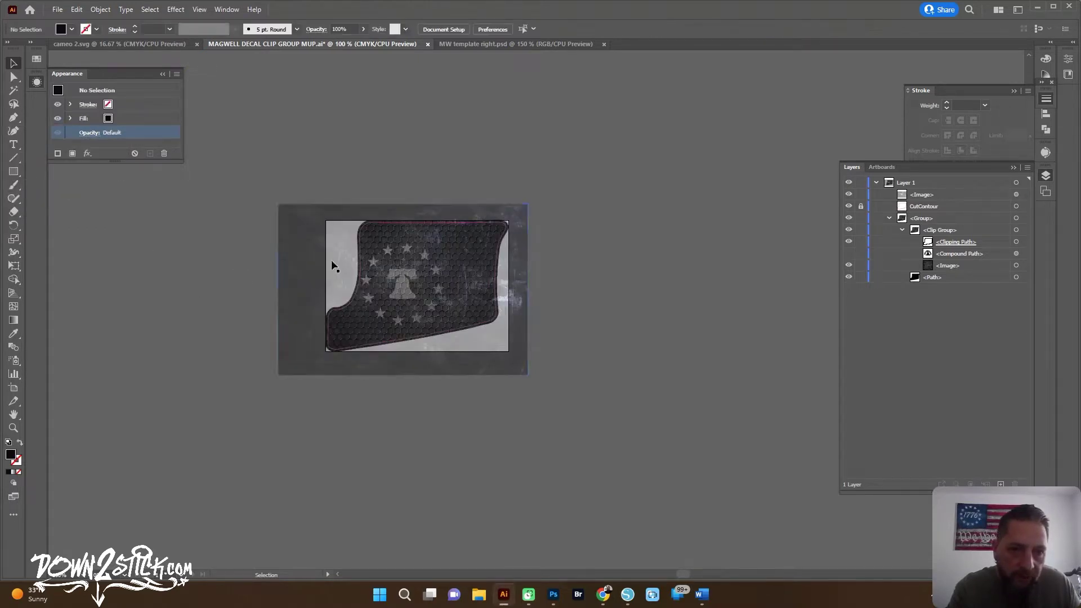
Step: Shift the translucent Liberty Bell image up and right over the decal, to about X 96.9 px and Y 62.2 px
left_click(305, 252)
mouse_move(290, 252)
left_mouse_down()
mouse_move(299, 247)
mouse_move(297, 263)
left_mouse_up()
scroll(327, 242, "up", 2)
key("Up")
key("Up")
key("Up")
key("Up")
key("Up")
key("Up")
key("Up")
key("Right")
key("Right")
key("Right")
key("Right")
key("Up")
key("Up")
key("Up")
key("Up")
key("Right")
key("Right")
key("Right")
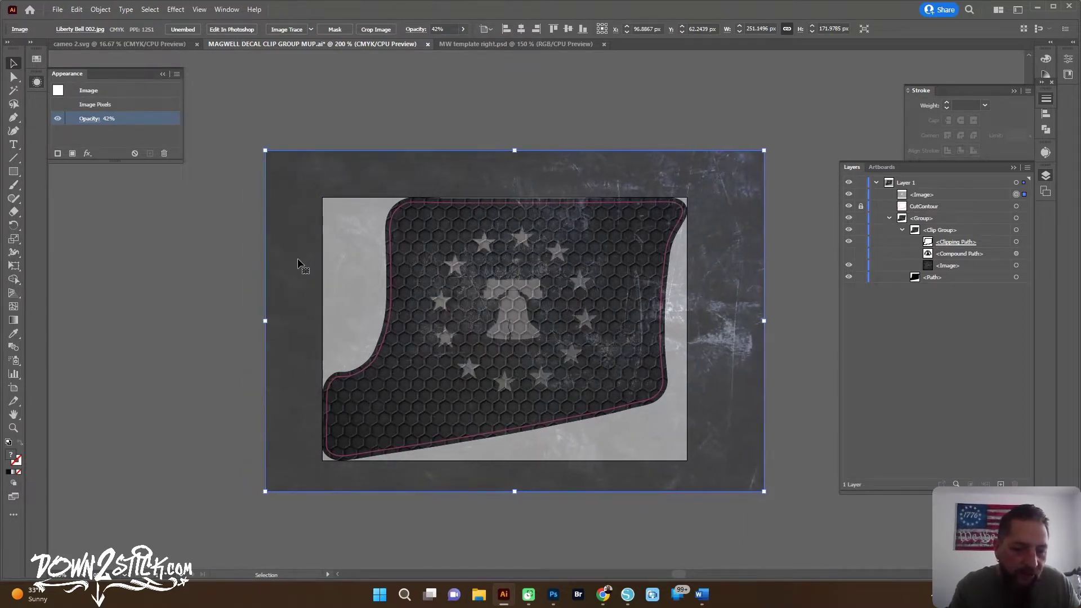
scroll(229, 467, "down", 1)
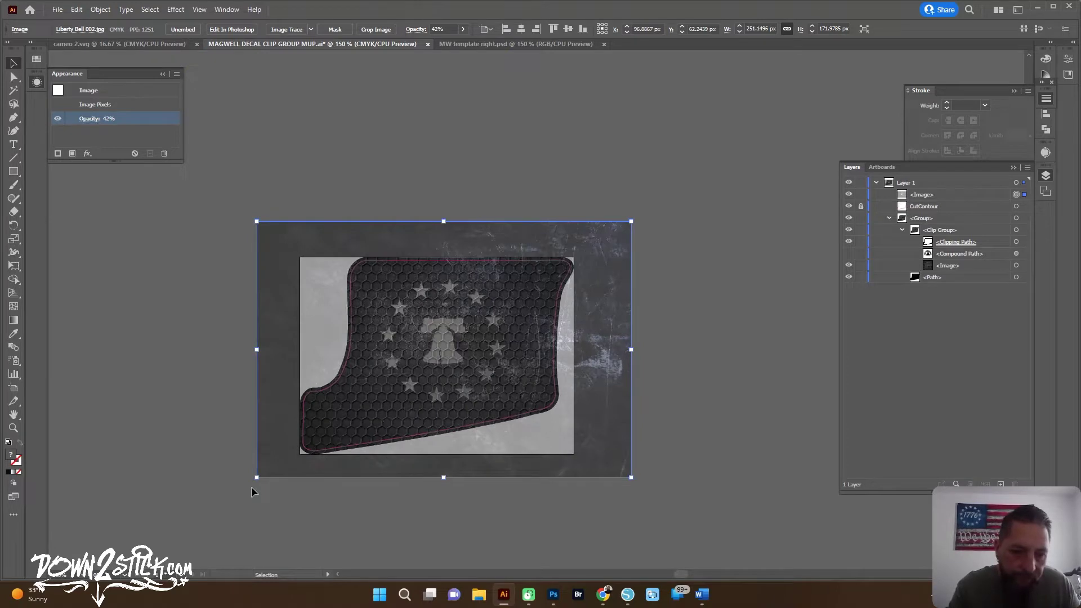
Step: Enlarge the Liberty Bell image slightly and nudge it up and right so the bell and stars fit within the cut contour
left_click_drag(256, 477, 208, 503)
left_click_drag(253, 470, 267, 459)
key("Right")
key("Right")
key("Right")
key("Up")
key("Up")
key("Up")
key("Right")
key("Right")
left_click(183, 365)
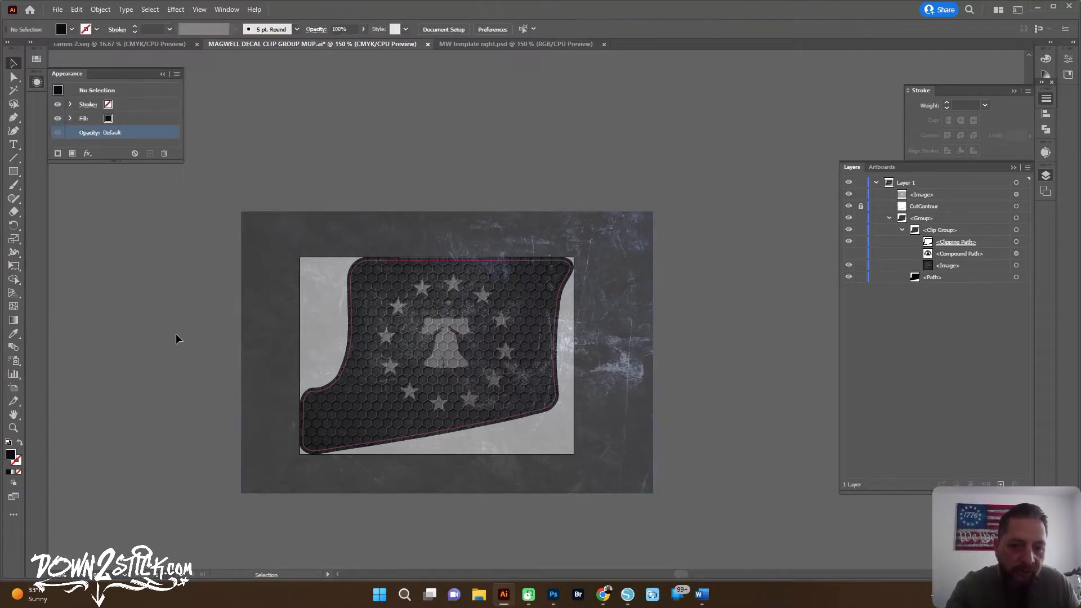
Step: Restore the Liberty Bell image's opacity to 100%
left_click_drag(177, 333, 196, 252)
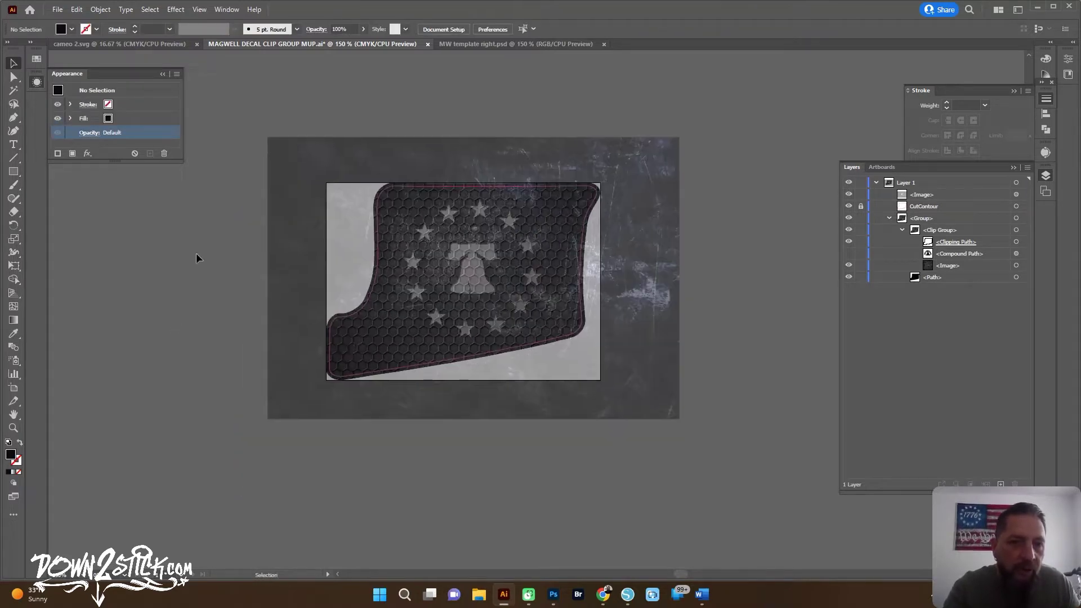
left_click(90, 134)
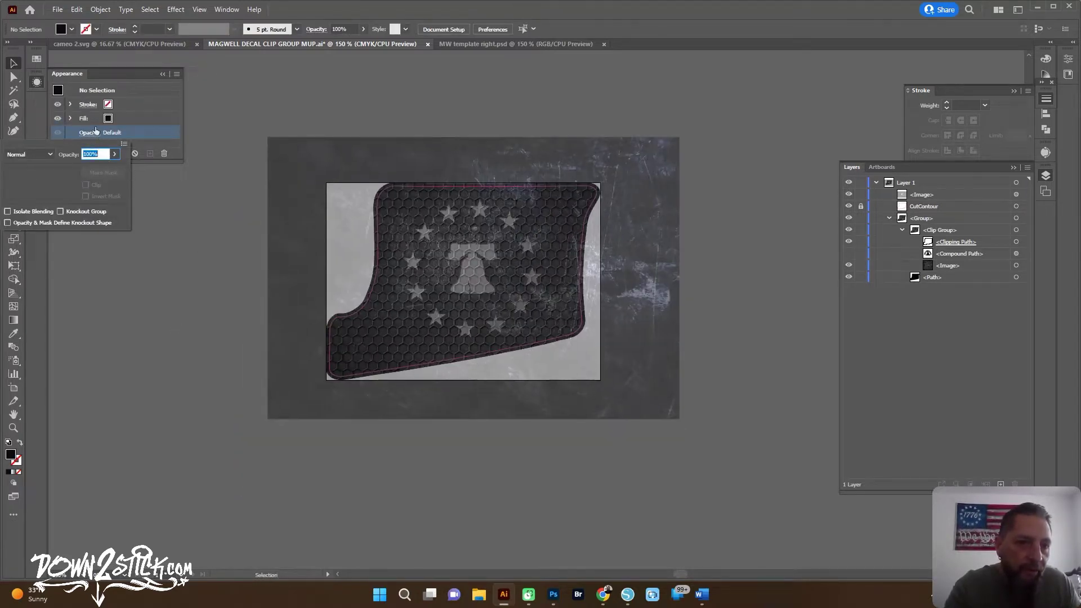
left_click(139, 154)
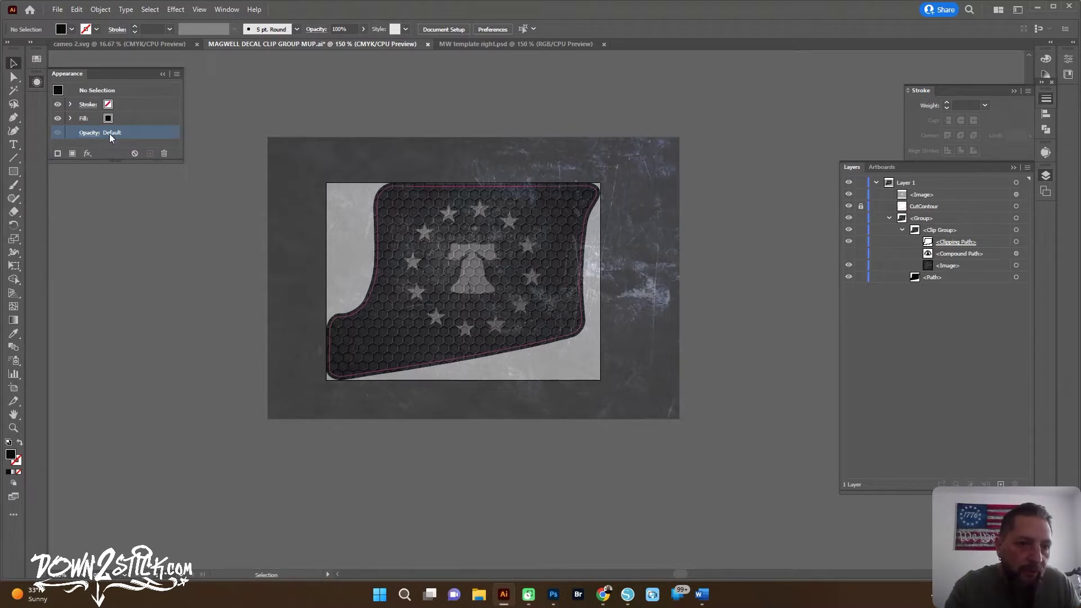
left_click(90, 133)
left_click(275, 387)
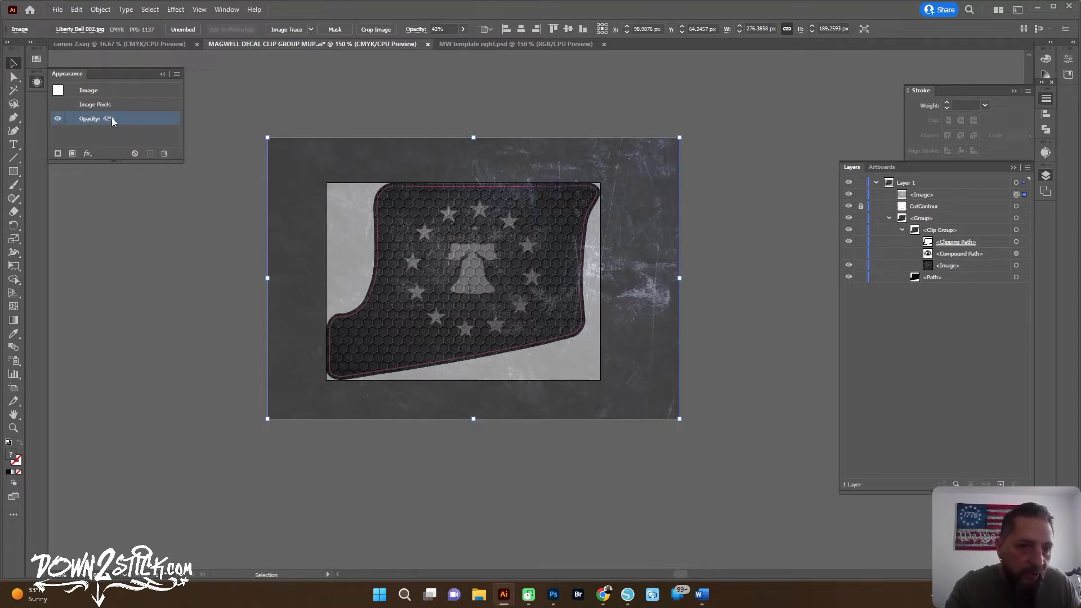
left_click(90, 119)
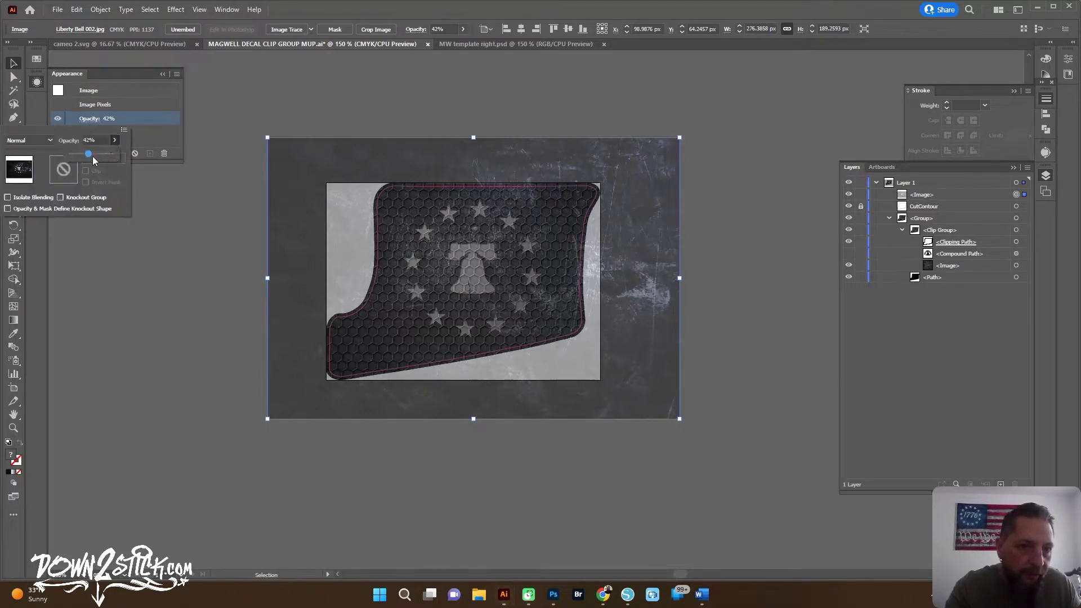
left_click_drag(90, 154, 135, 156)
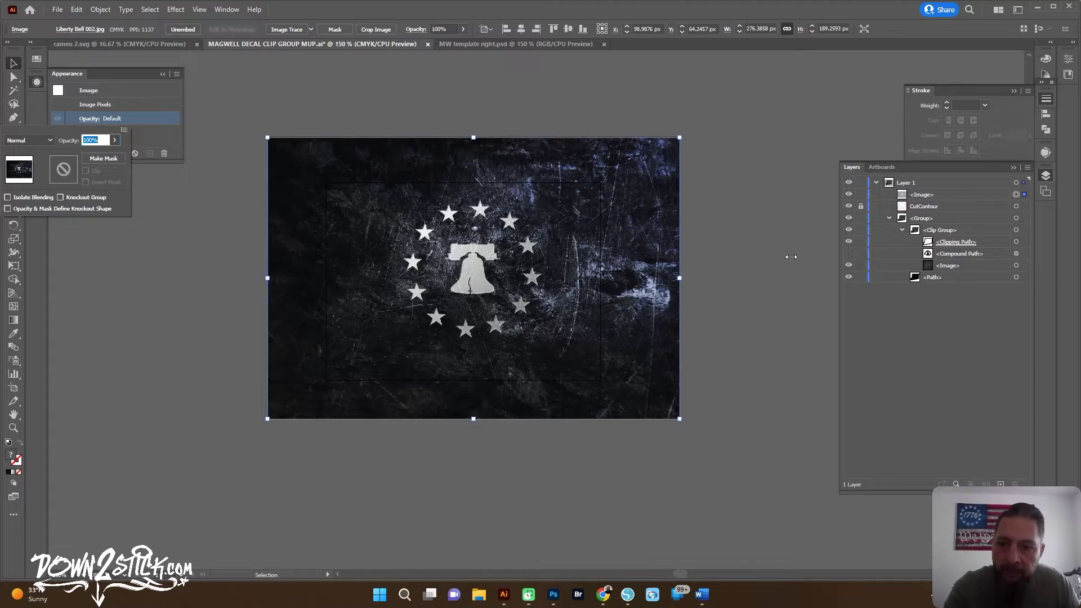
key("Escape")
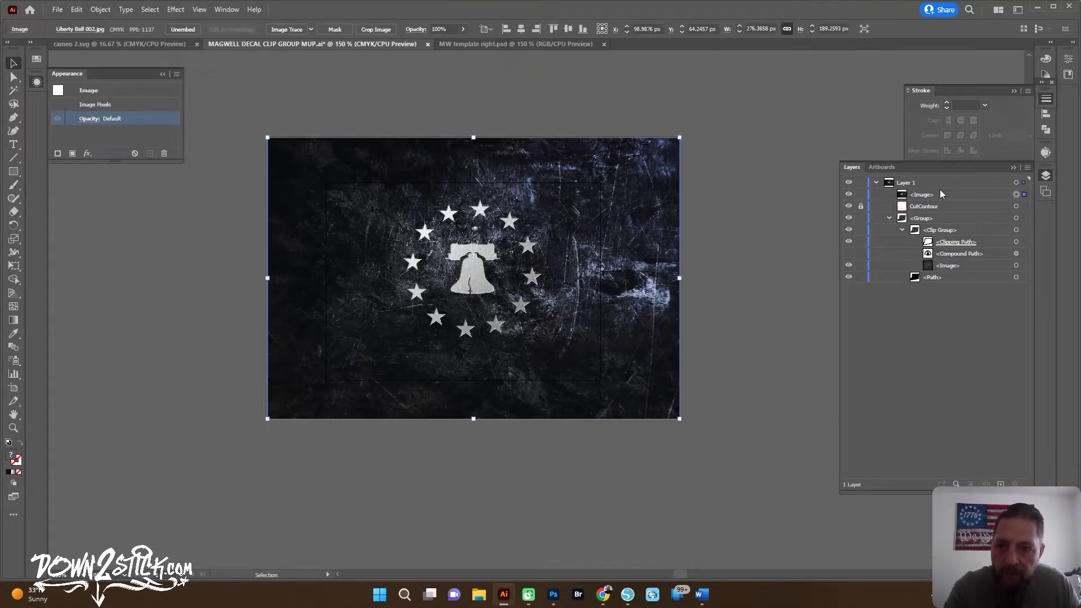
Step: Move the Liberty Bell image into the clip group, above the carbon image, so the decal shape clips it
left_click(921, 194)
left_click_drag(926, 197, 957, 265)
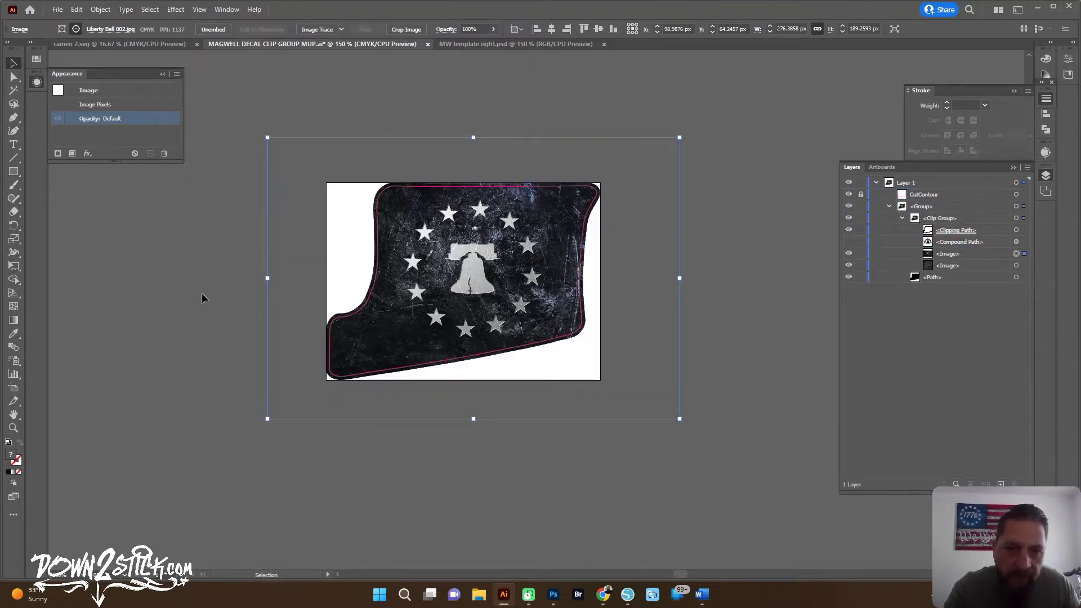
left_click(156, 286)
scroll(484, 279, "up", 2)
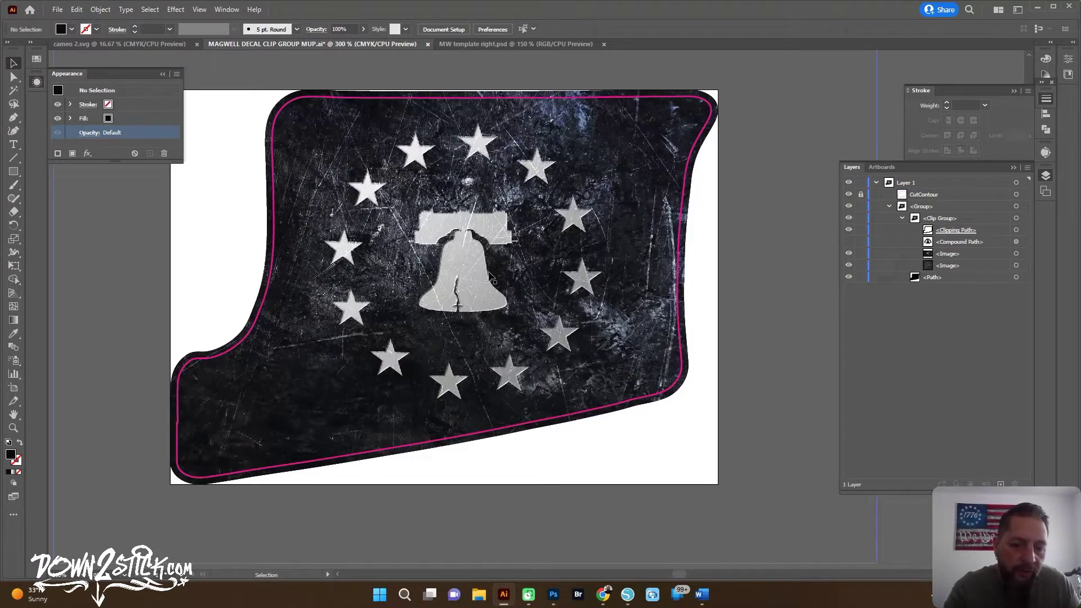
scroll(491, 278, "down", 1)
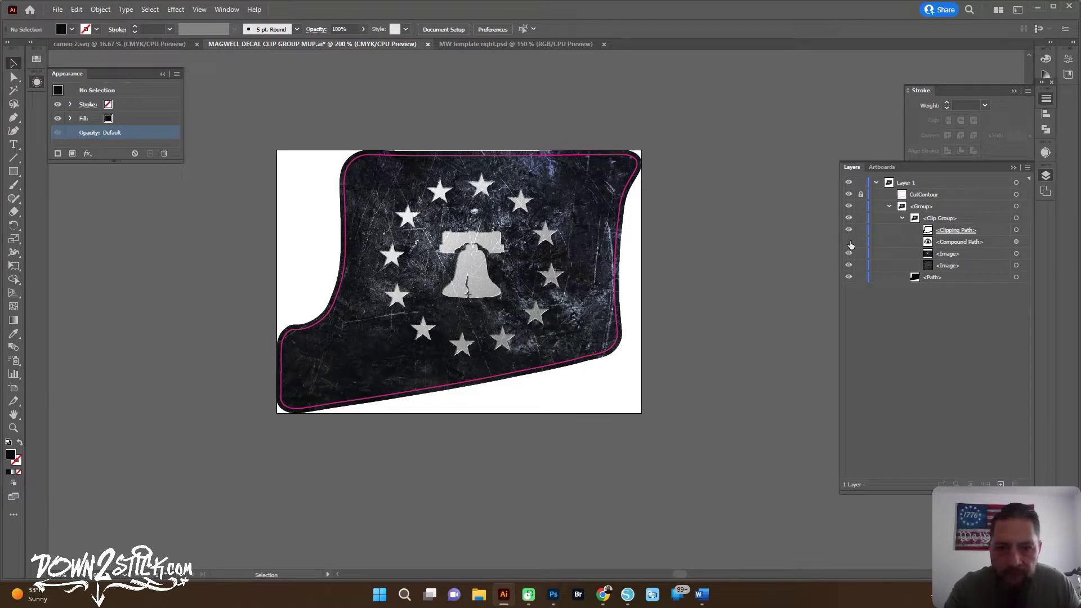
Step: Show the hidden "Don't Tread on Me" compound path and move it out of the clip group, off the decal toward its lower right
left_click(849, 242)
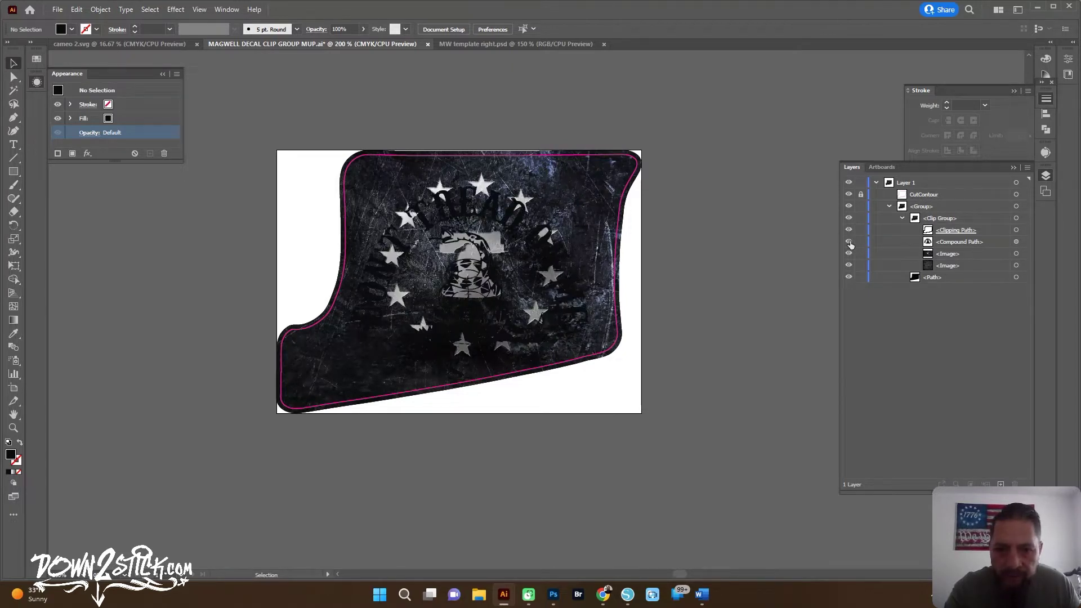
left_click_drag(937, 243, 928, 207)
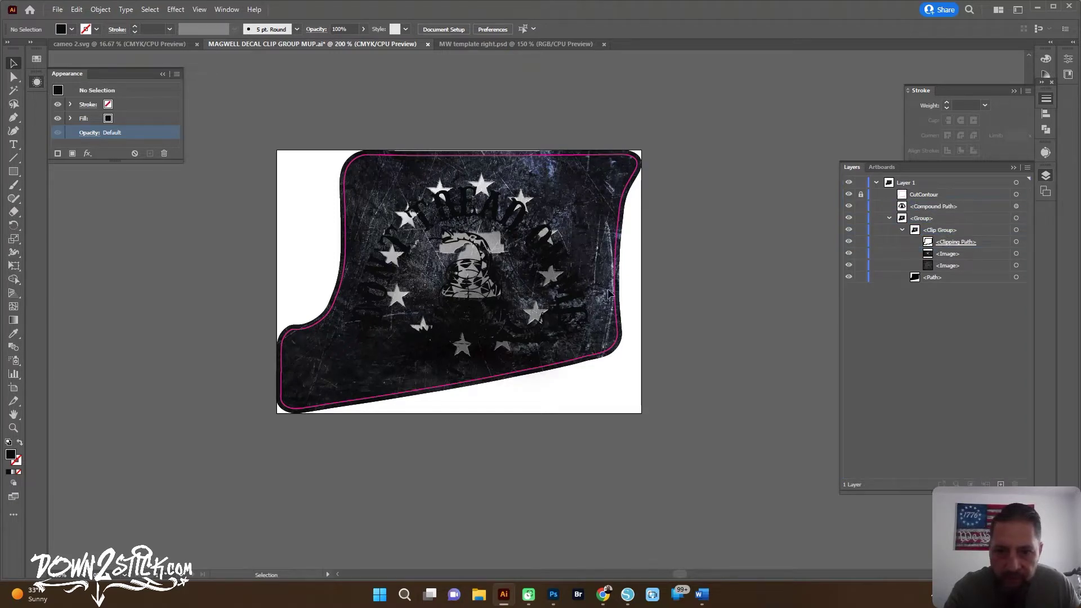
left_click(1017, 207)
left_click_drag(586, 314, 724, 554)
left_click(501, 477)
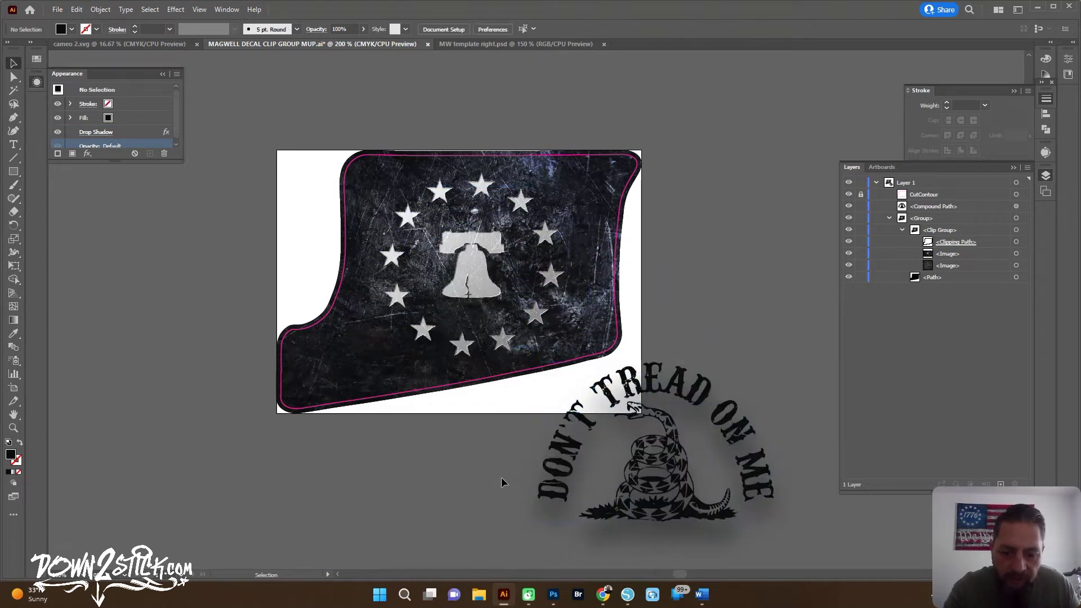
Step: Delete the "Don't Tread on Me" snake artwork from the document
scroll(663, 492, "up", 2)
scroll(663, 492, "down", 2)
scroll(550, 429, "down", 2)
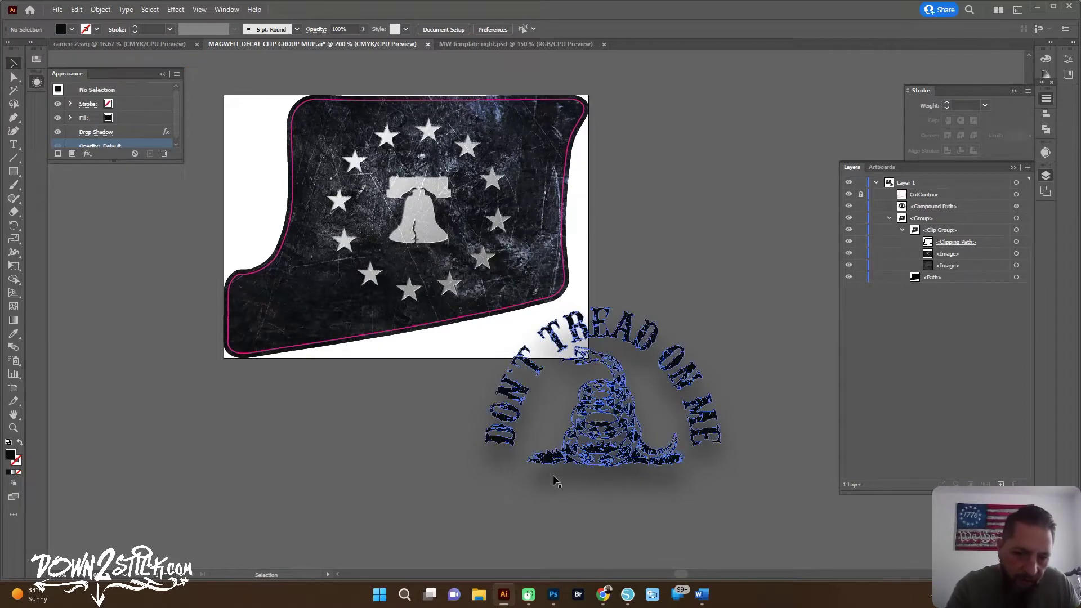
left_click_drag(404, 413, 663, 498)
key("Delete")
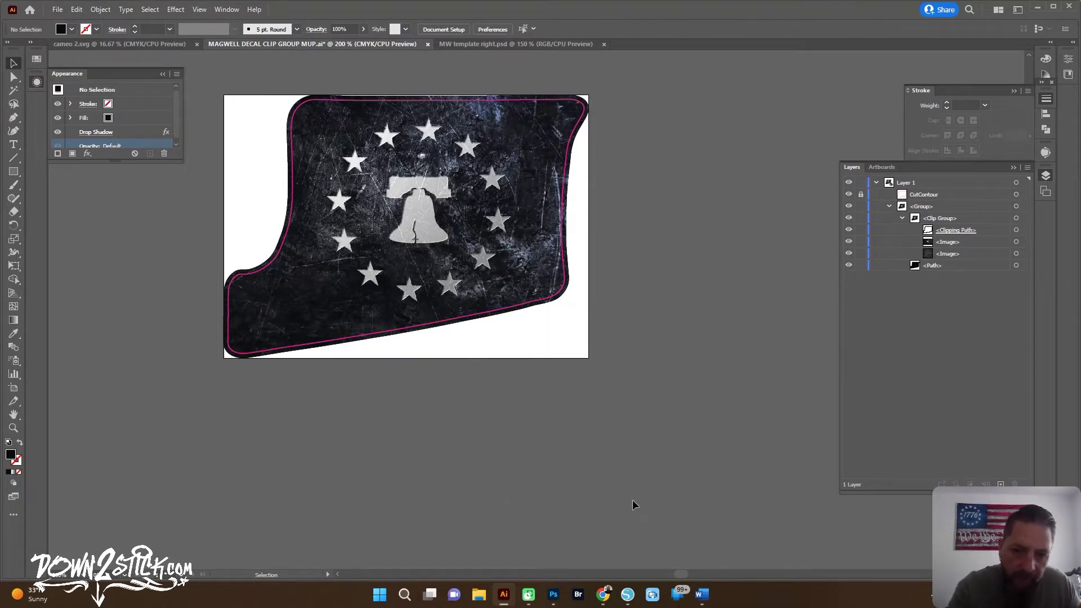
Step: Unlock the CutContour path and check that it can be selected together with the rest of the decal
left_click_drag(590, 344, 628, 413)
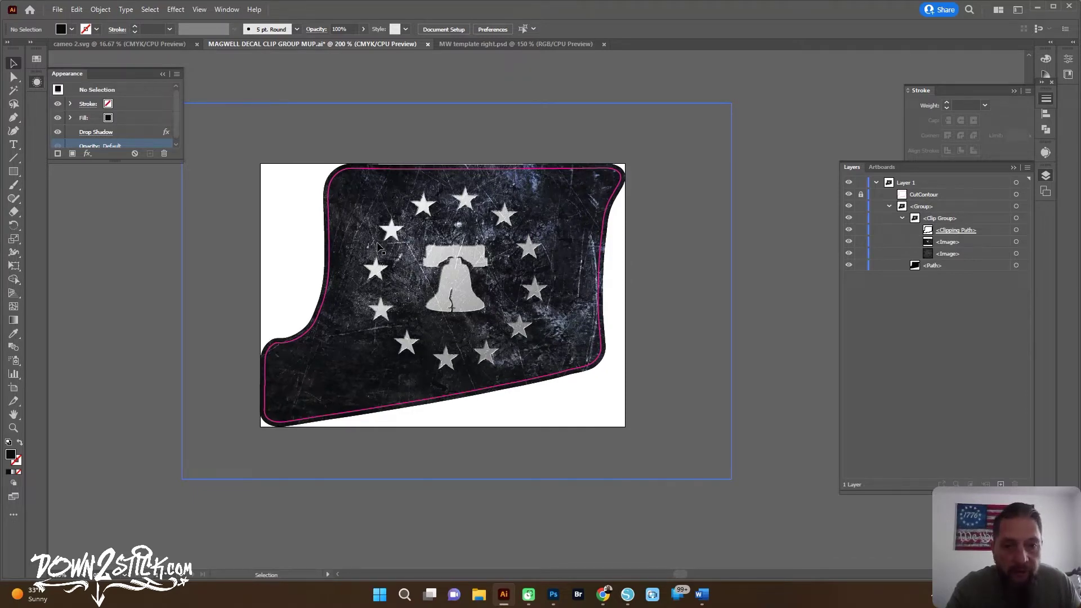
scroll(371, 220, "up", 1)
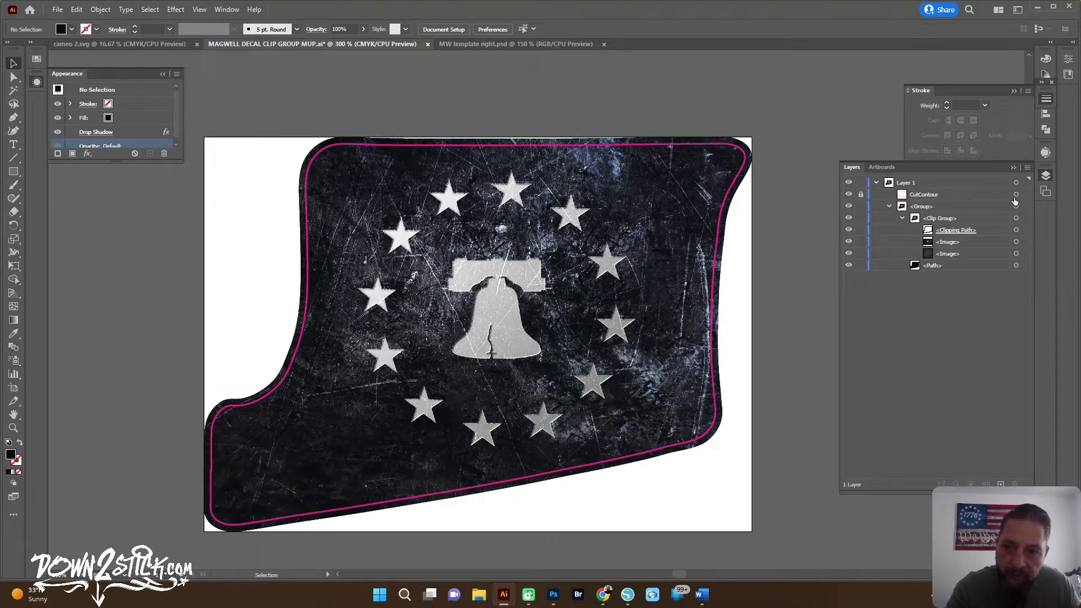
left_click(860, 195)
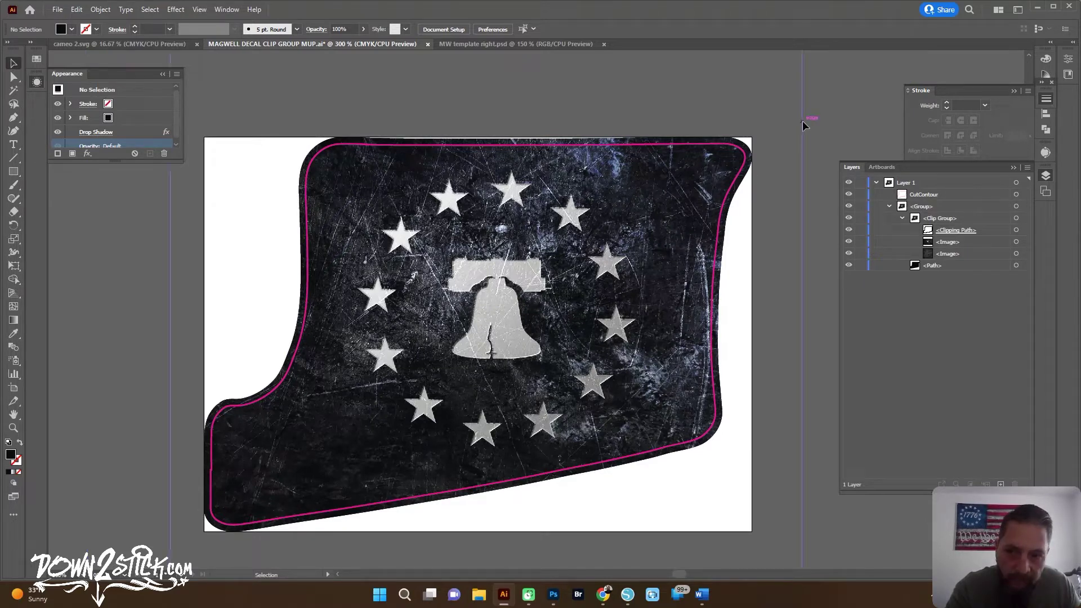
scroll(778, 146, "down", 2)
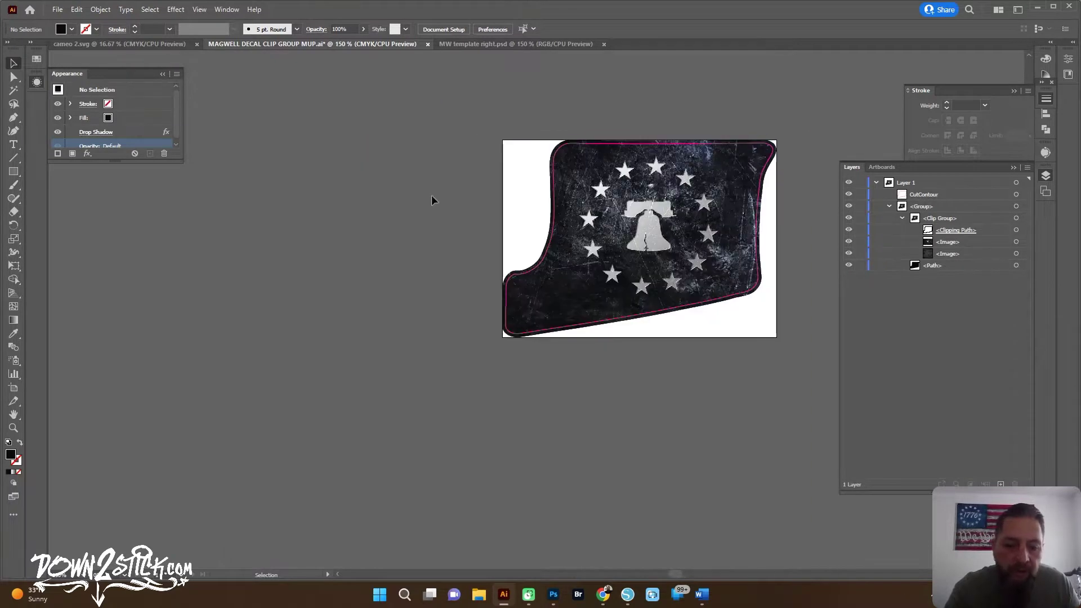
left_click_drag(359, 187, 315, 218)
left_click_drag(309, 149, 574, 473)
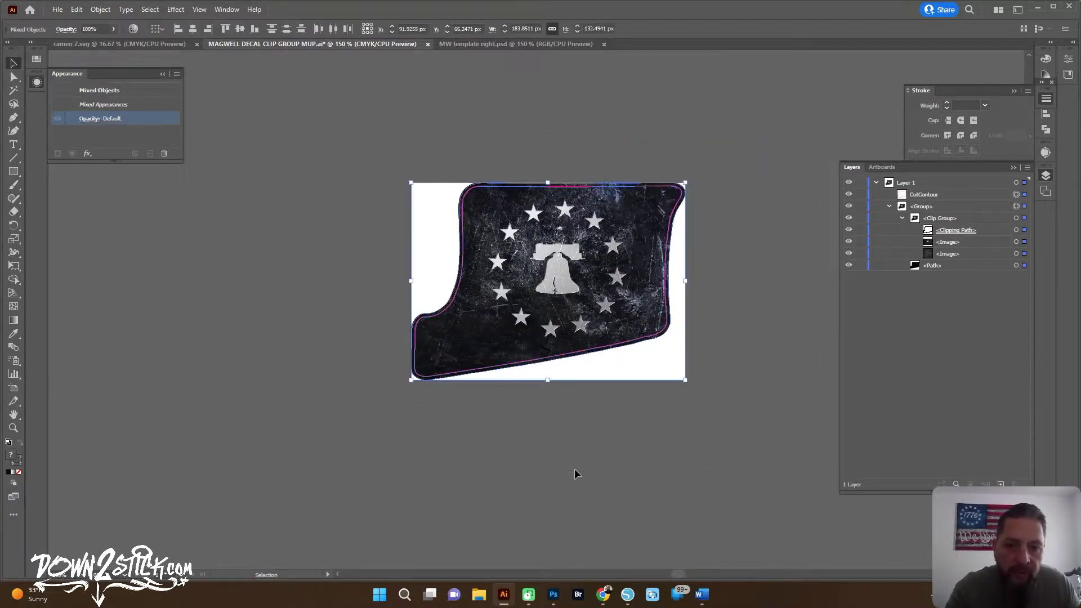
left_click(571, 464)
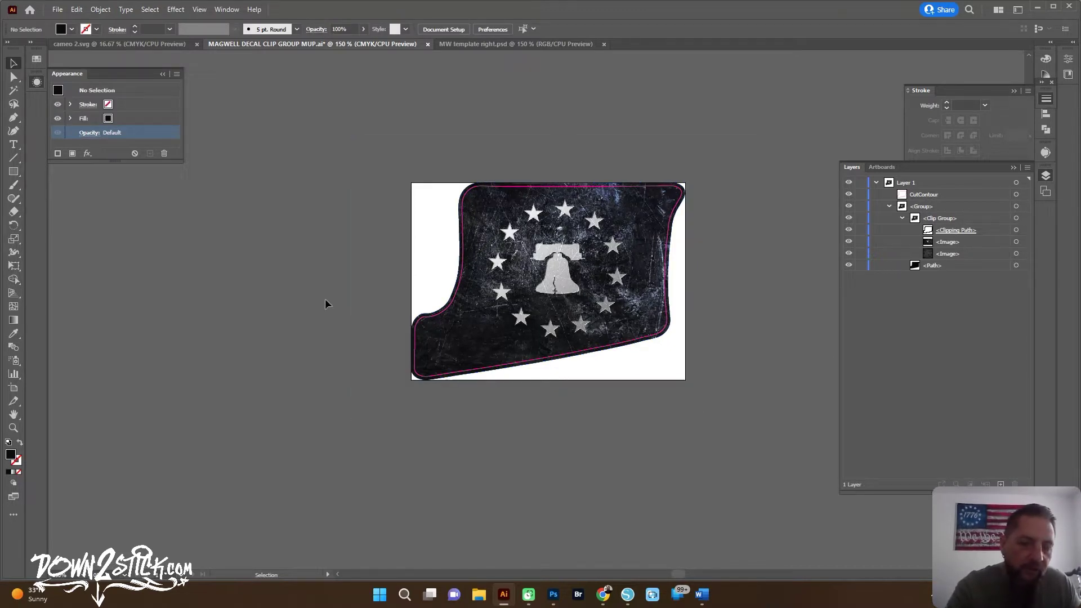
Step: Select all the decal artwork and fit the artboard to the artwork bounds
scroll(324, 271, "down", 1)
left_click_drag(282, 168, 634, 437)
left_click(100, 9)
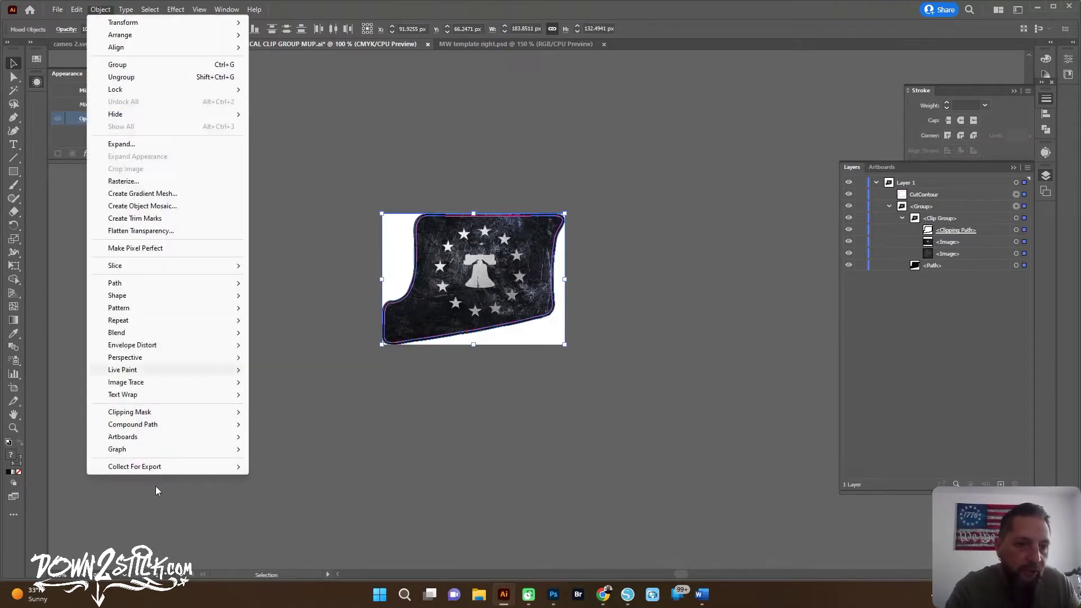
mouse_move(190, 440)
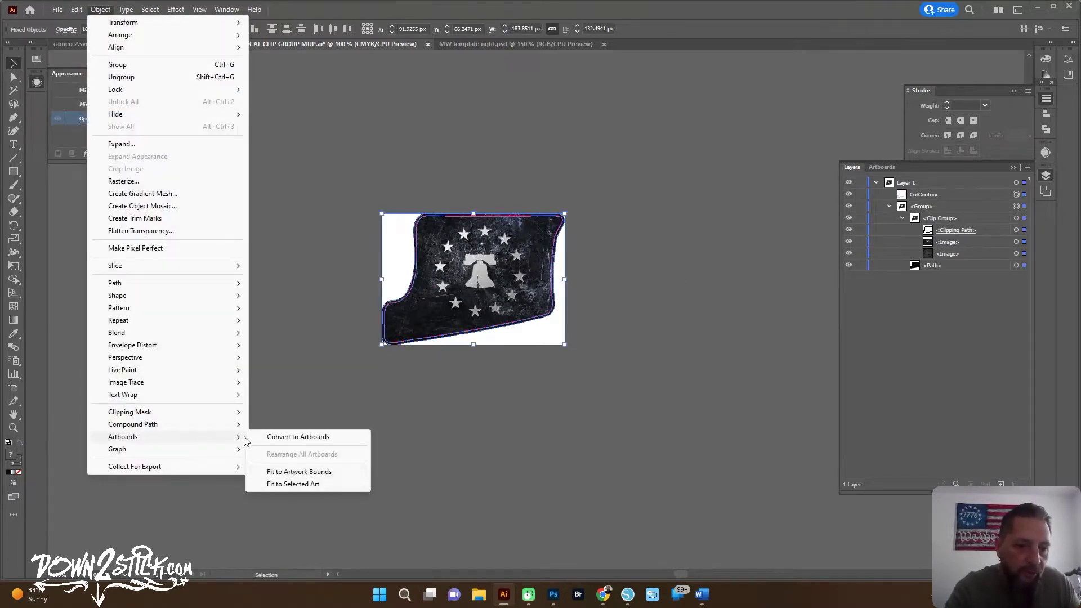
left_click(292, 473)
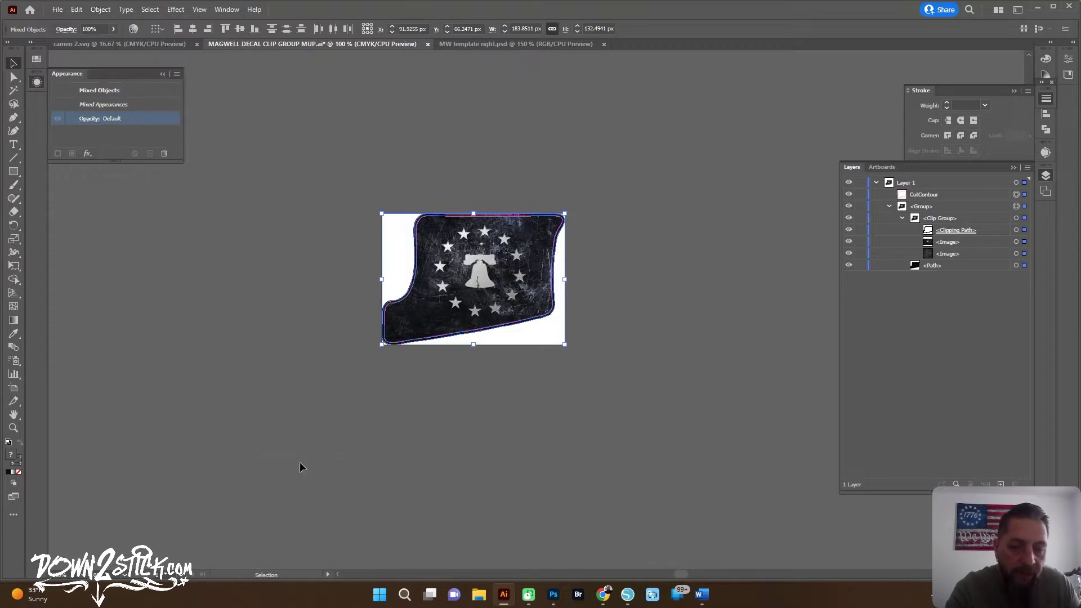
left_click(302, 465)
Step: Try deleting the carbon image from the clip group with the Liberty Bell image hidden, undo the deletion, and show the bell image again
scroll(495, 96, "up", 1)
scroll(408, 195, "down", 1)
scroll(349, 220, "down", 2)
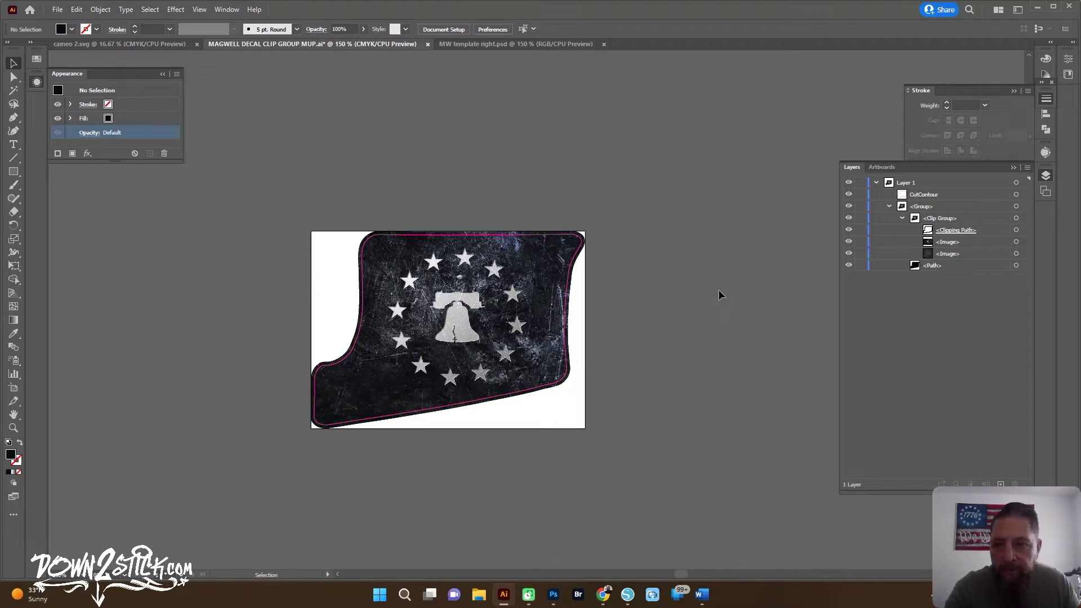
left_click(944, 254)
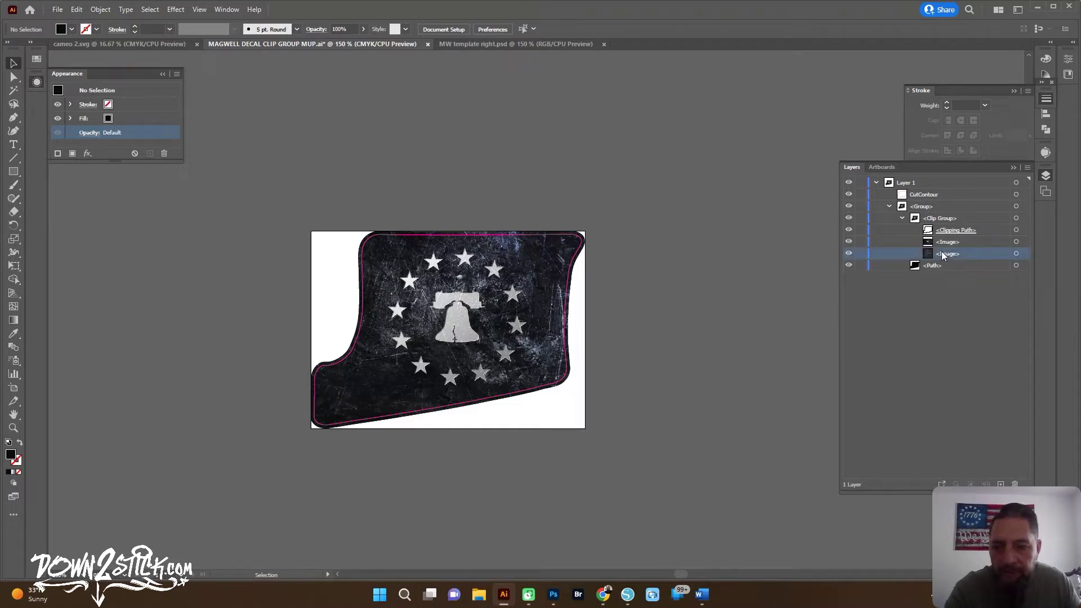
left_click(1015, 254)
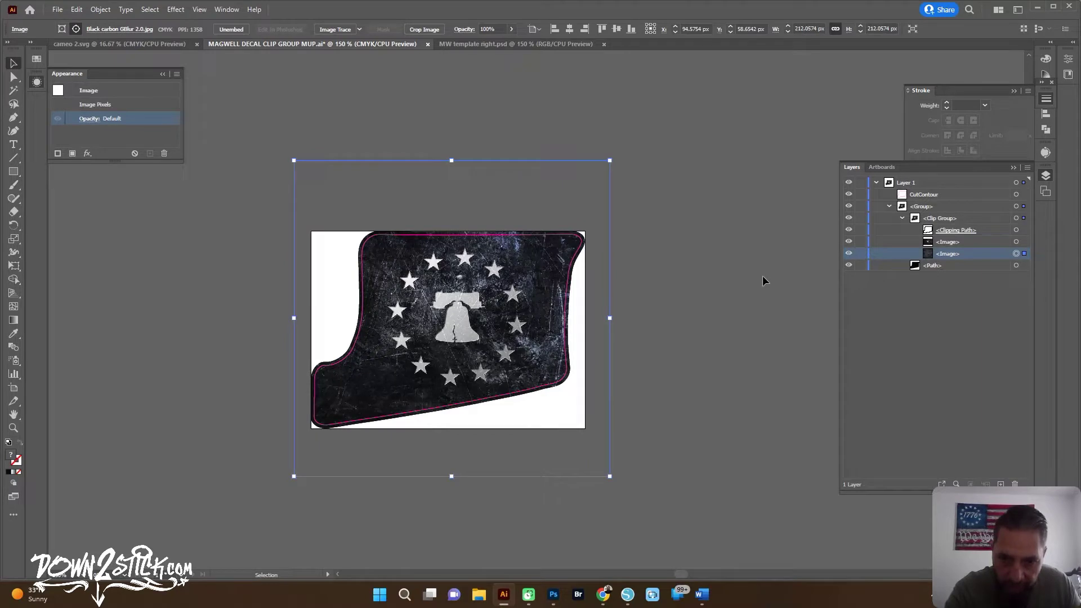
left_click(848, 241)
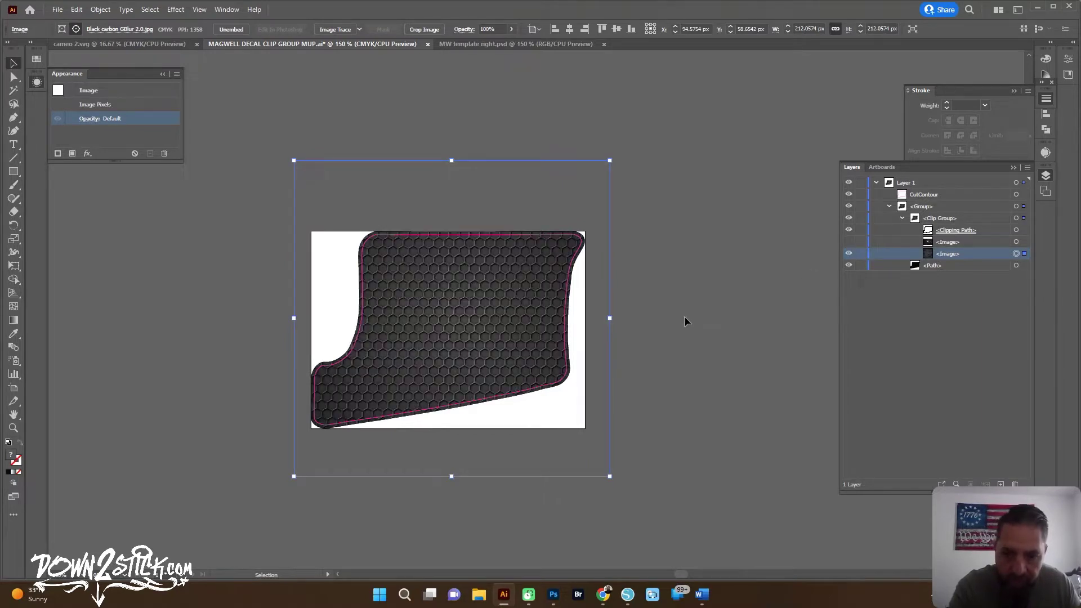
key("Delete")
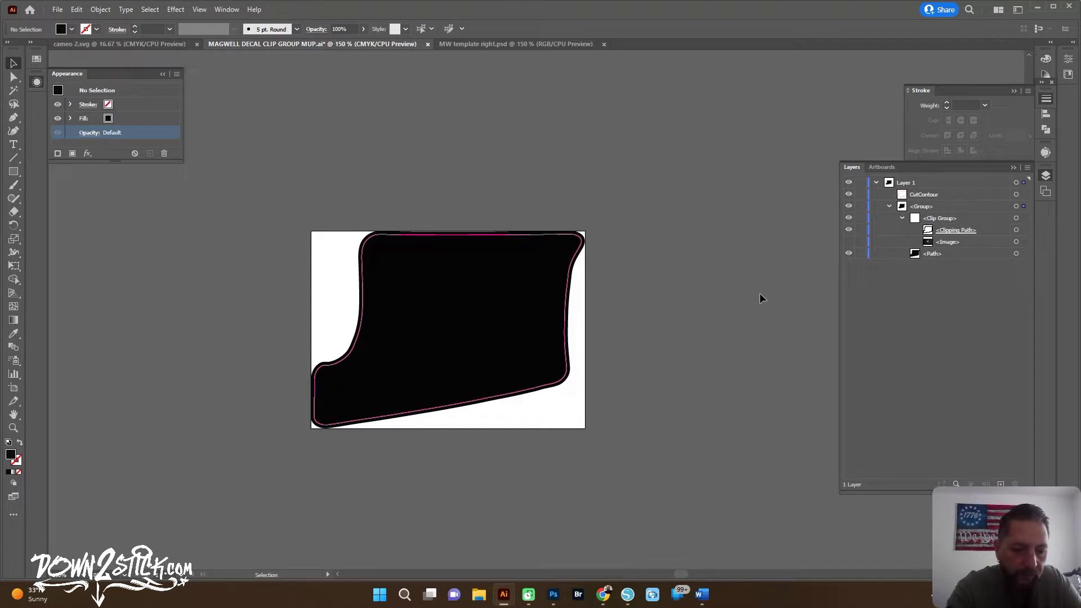
key("ctrl+v")
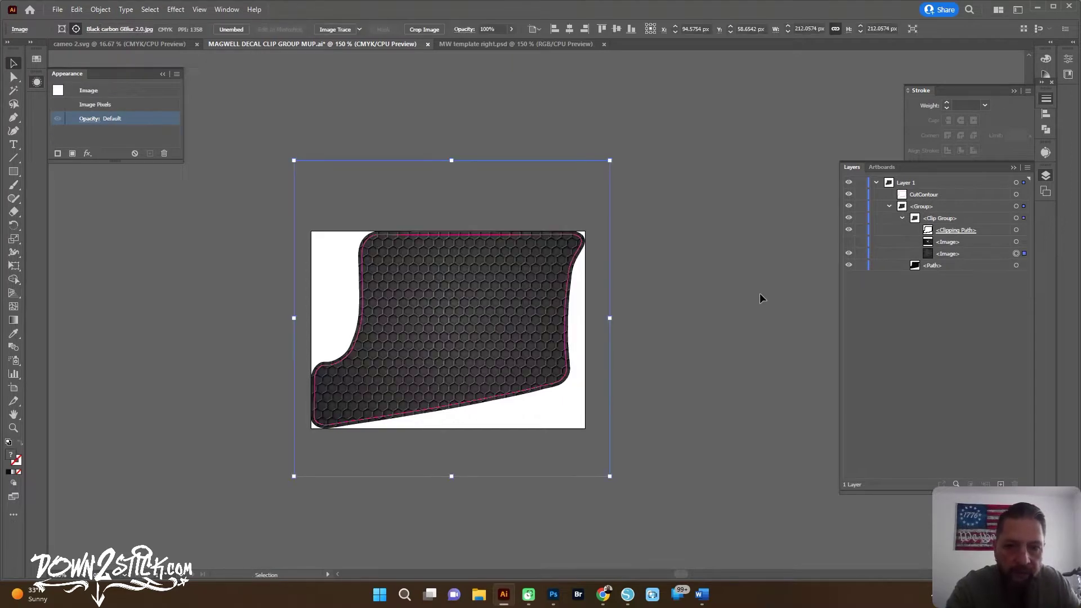
left_click(848, 241)
left_click(684, 366)
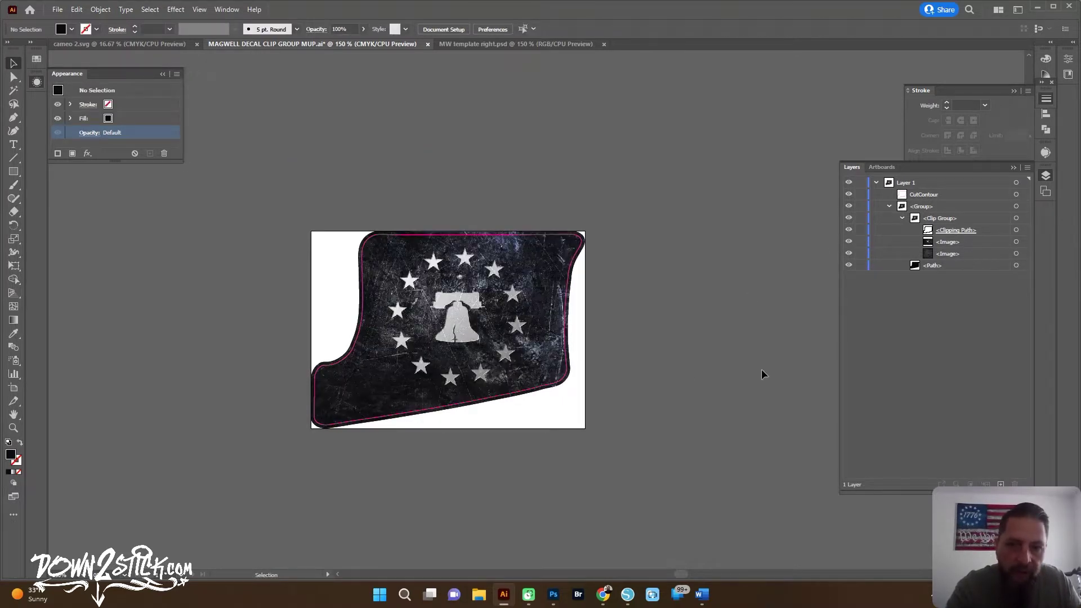
Step: Hide and reshow the decal group, then its clip group, to inspect the CutContour line and the black backing path separately
left_click(848, 206)
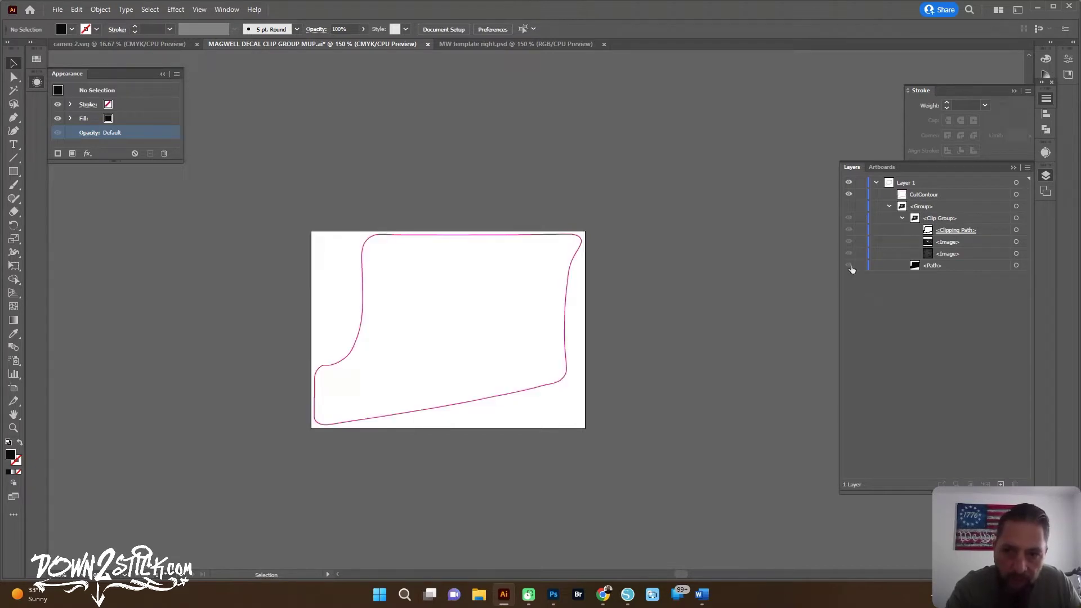
left_click(848, 206)
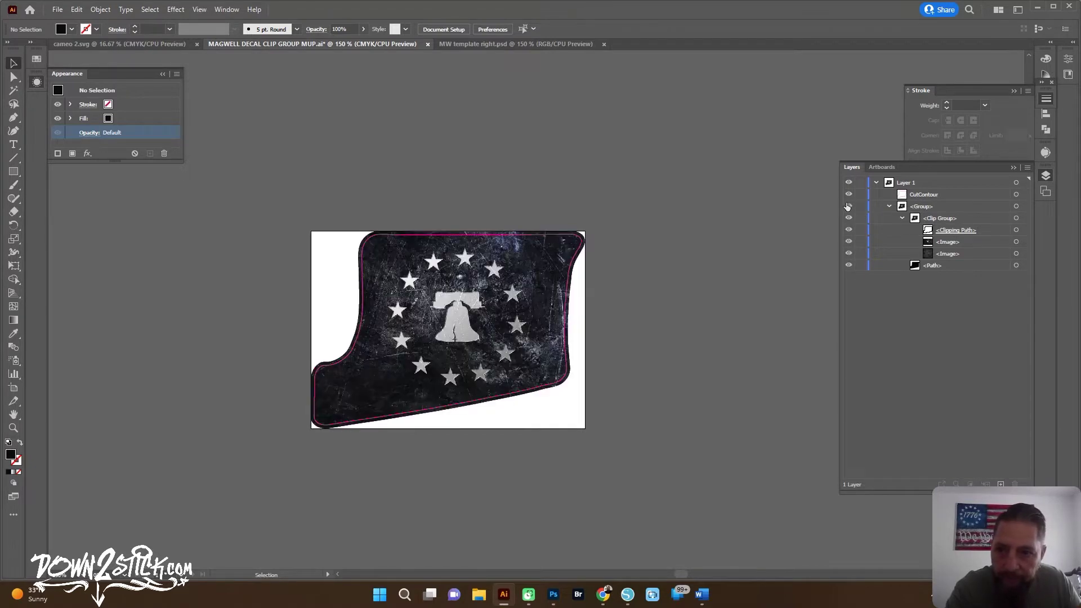
left_click(848, 217)
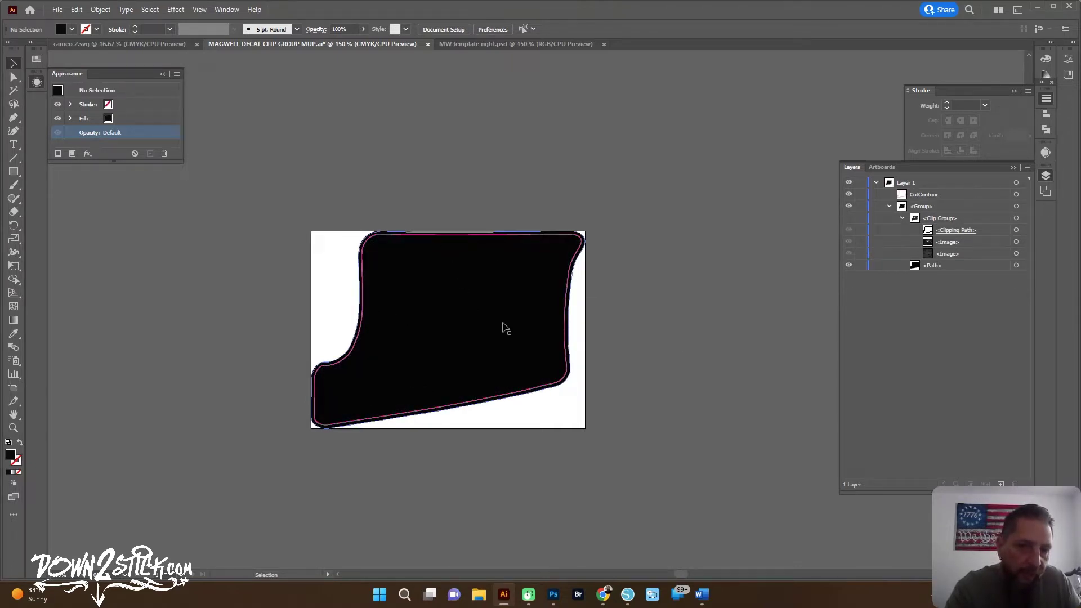
scroll(466, 335, "up", 1)
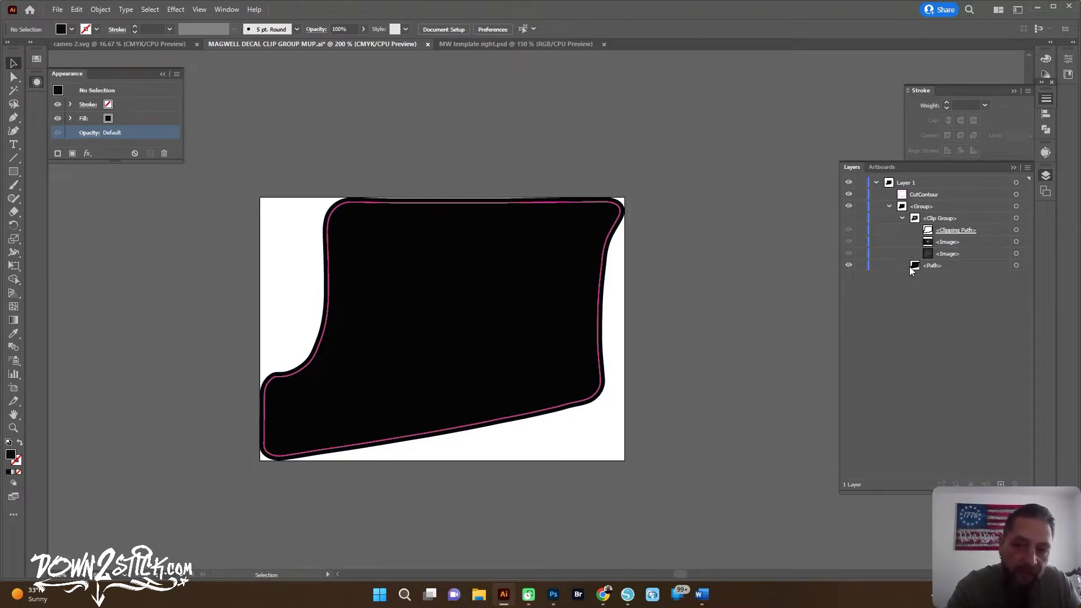
left_click(848, 218)
scroll(508, 350, "down", 1)
left_click_drag(414, 389, 402, 363)
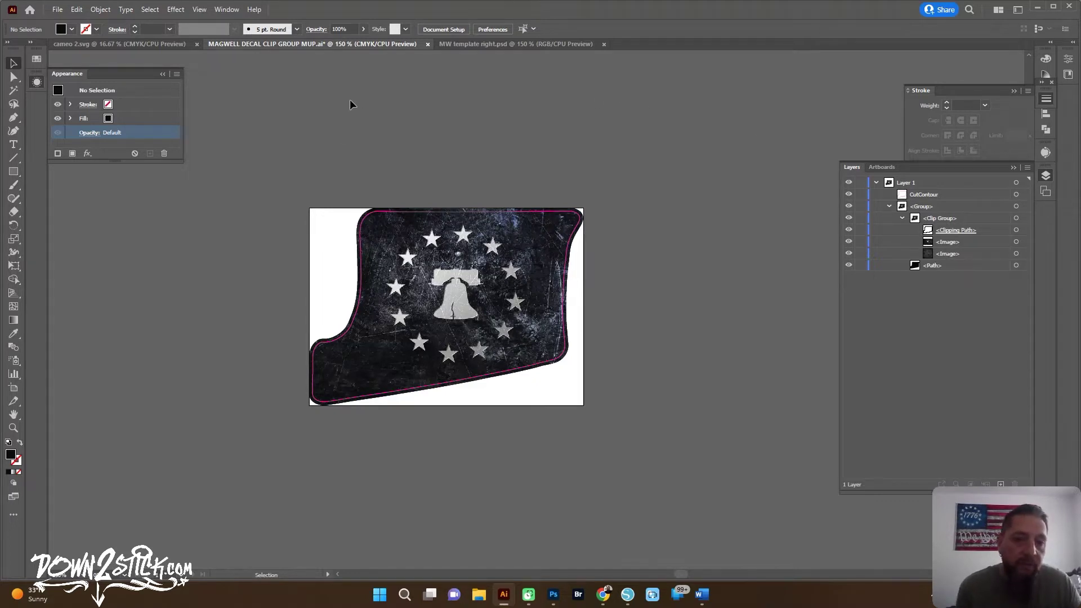
Step: Open the Vinyl wrap orders EPS file from the Orders > ORDERS PROG > oct 26 folder
left_click(58, 9)
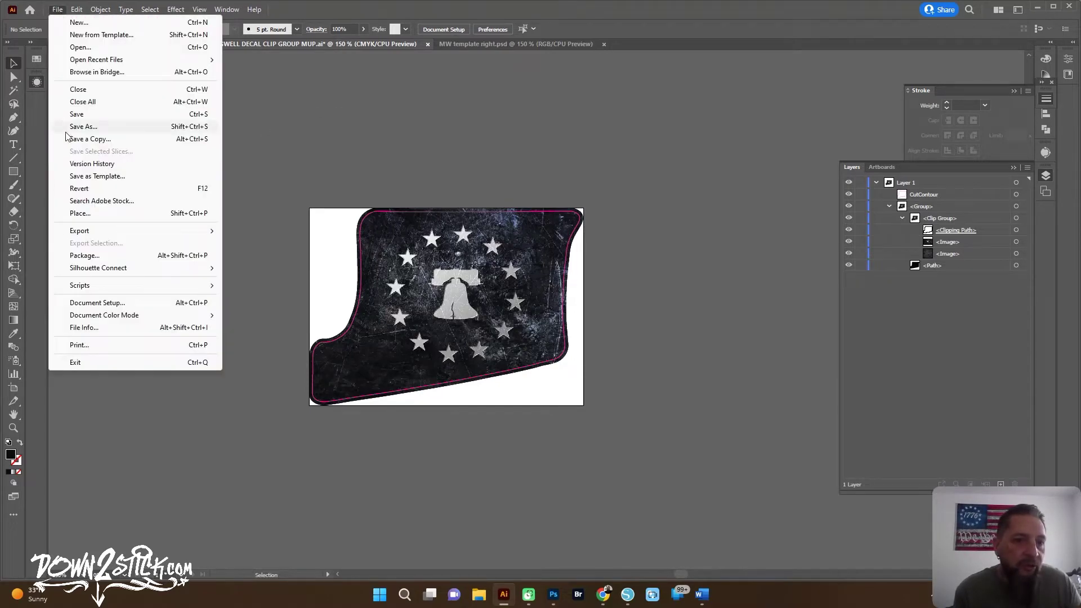
left_click(80, 47)
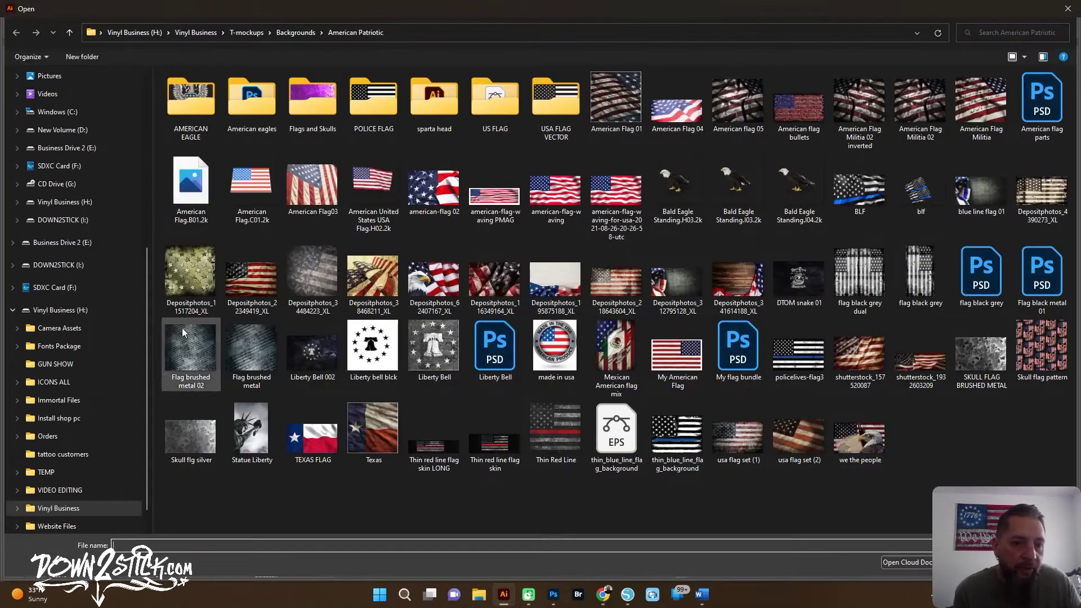
scroll(68, 425, "down", 1)
left_click(55, 402)
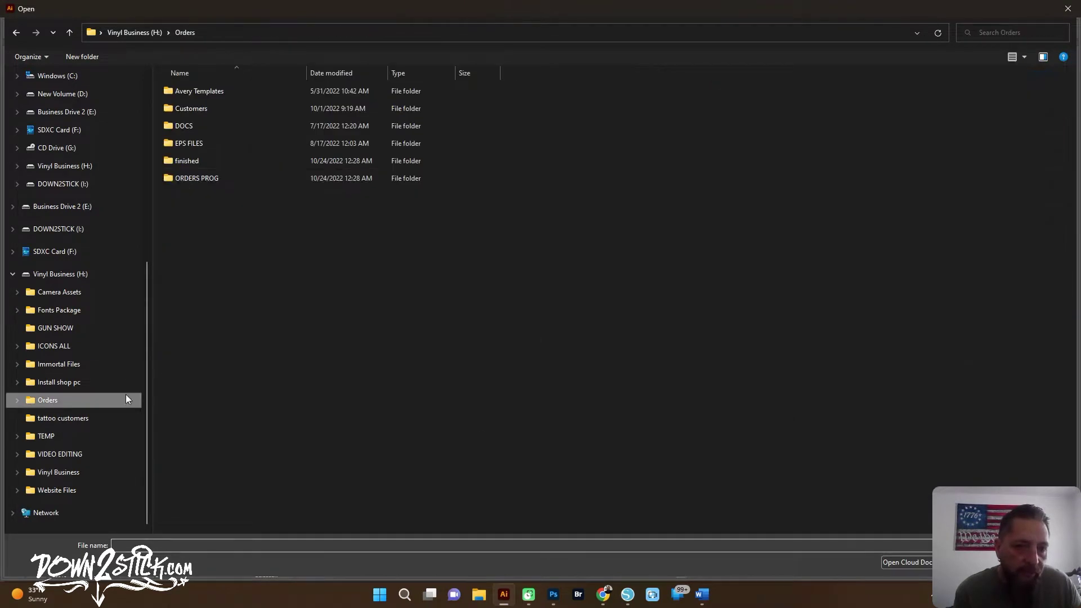
double_click(211, 178)
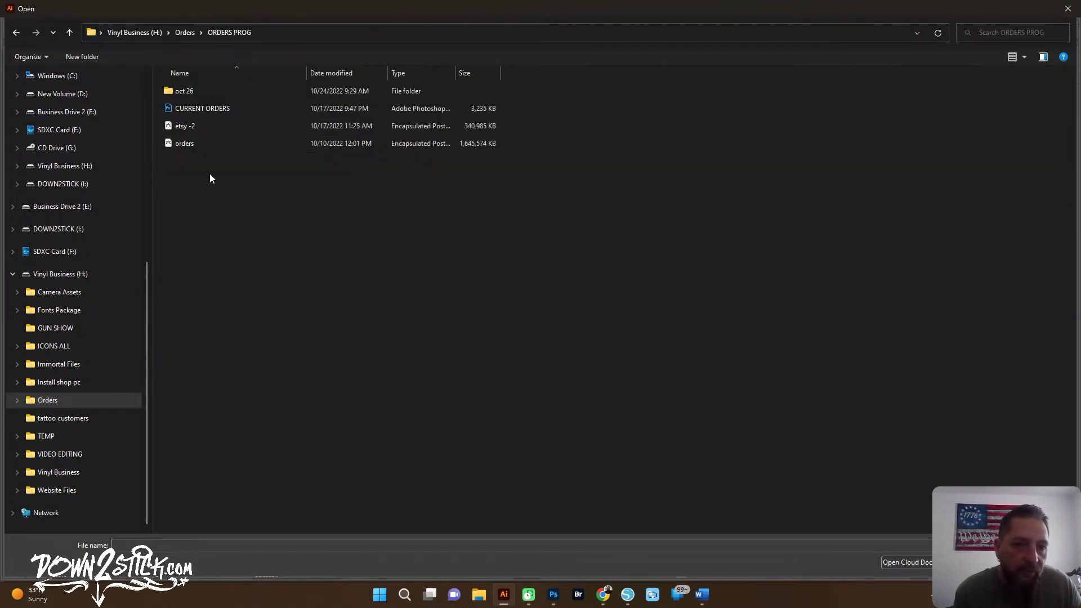
double_click(185, 91)
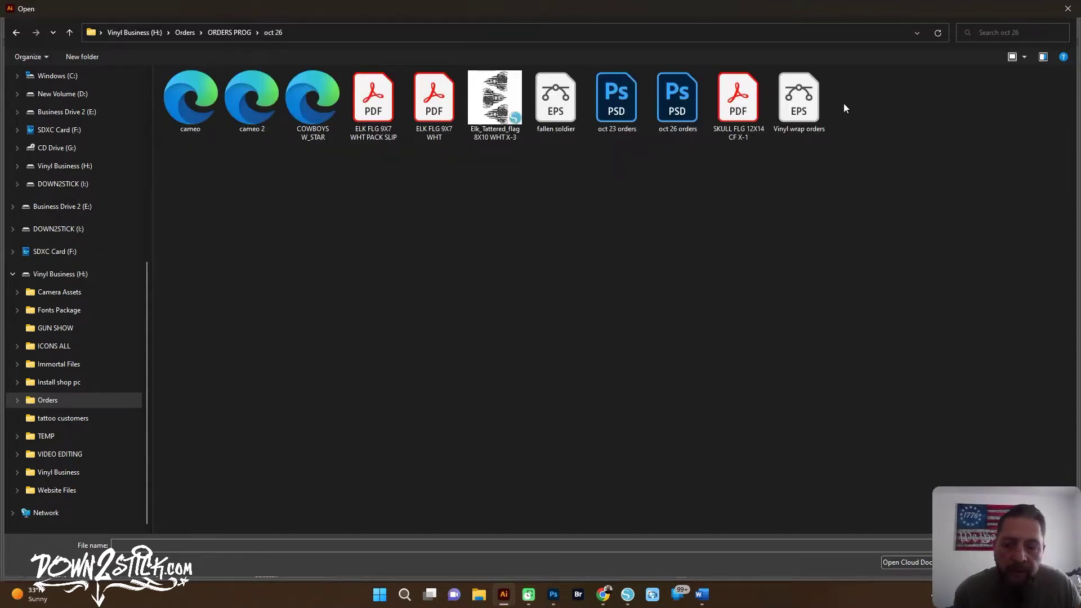
double_click(799, 101)
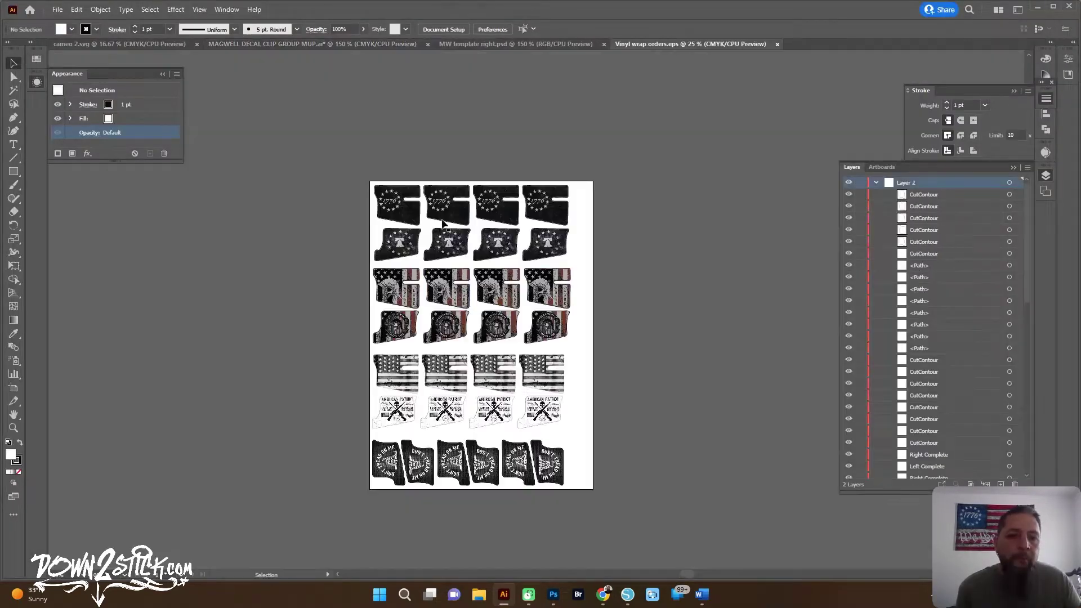
Step: Examine the rows of magwell decals on the order sheet, including their artwork, cut lines and black borders
scroll(436, 361, "up", 2)
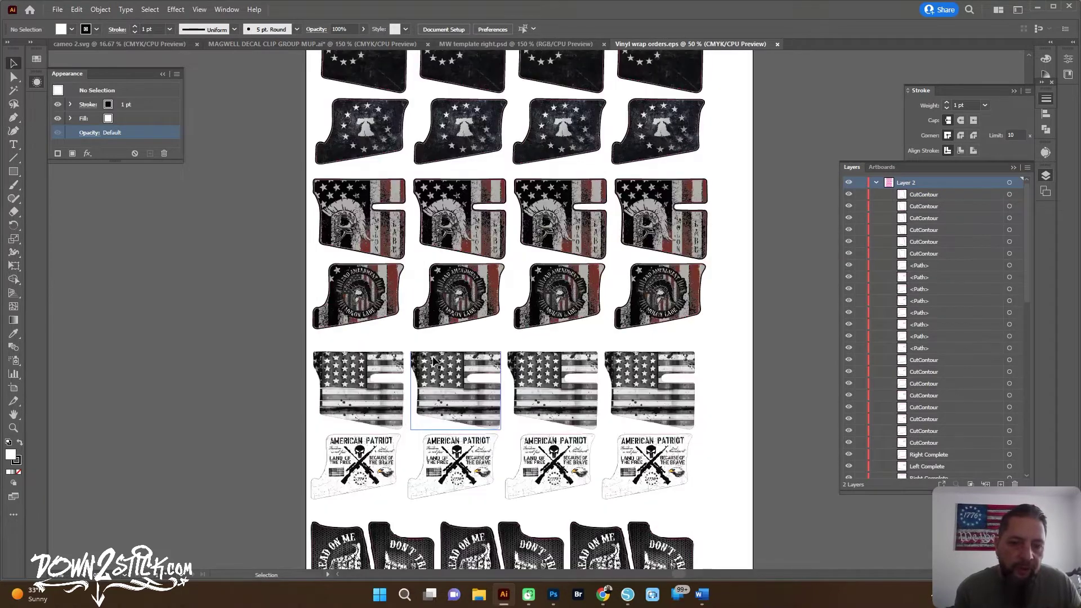
scroll(433, 361, "down", 1)
scroll(296, 349, "down", 1)
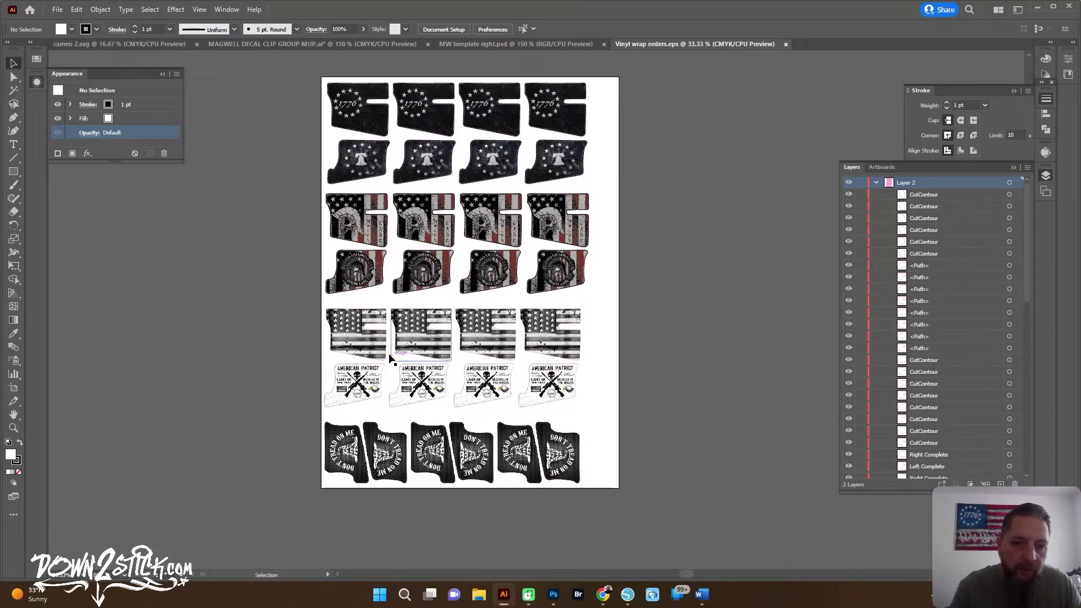
scroll(390, 358, "up", 1)
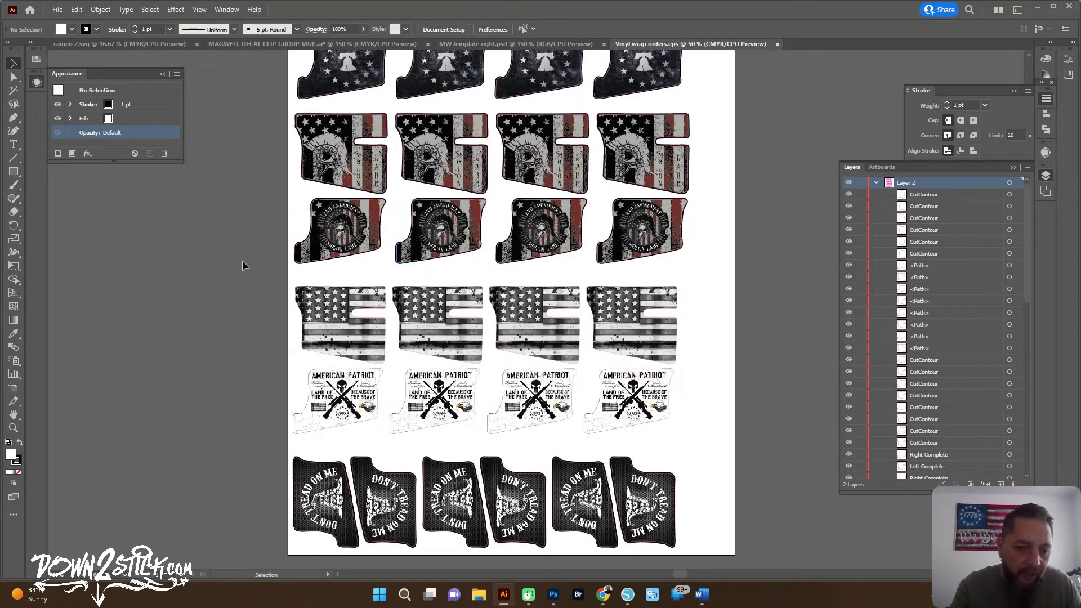
left_click_drag(207, 278, 246, 336)
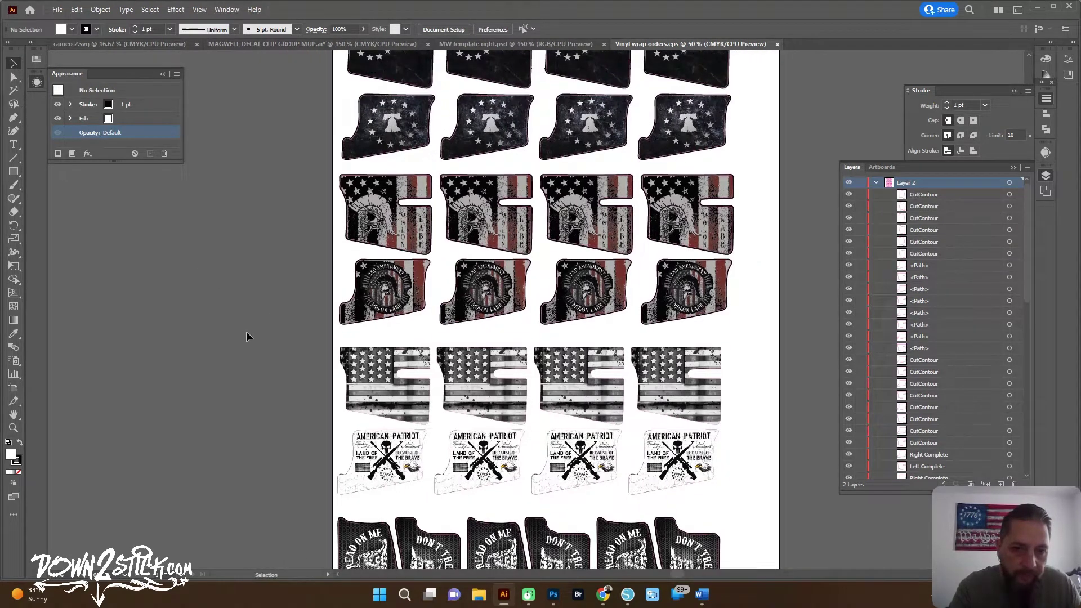
scroll(248, 334, "down", 1)
scroll(305, 155, "up", 2)
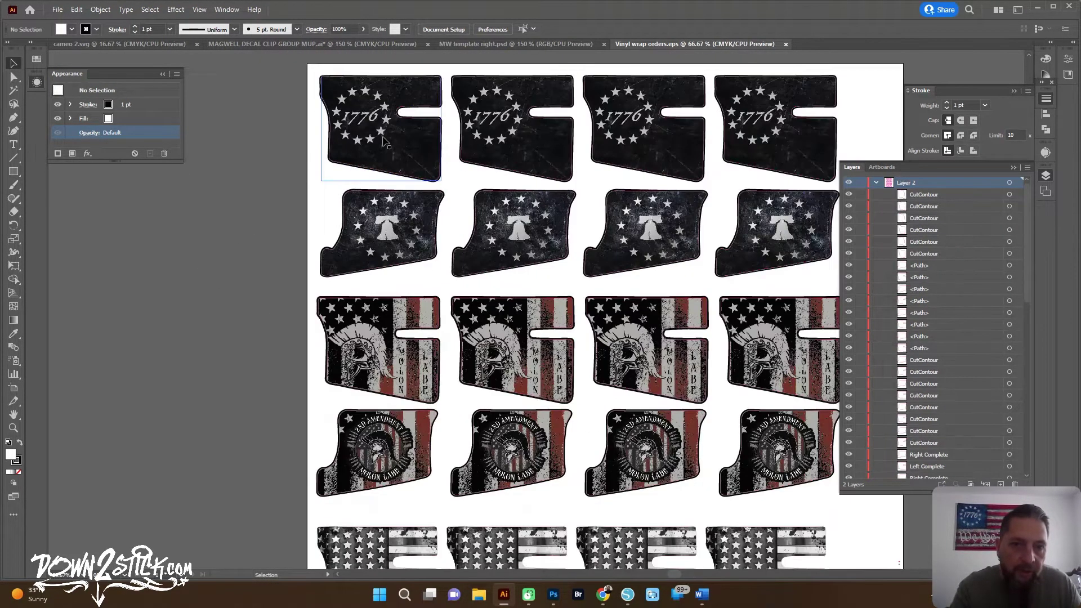
scroll(384, 142, "down", 1)
scroll(259, 336, "down", 1)
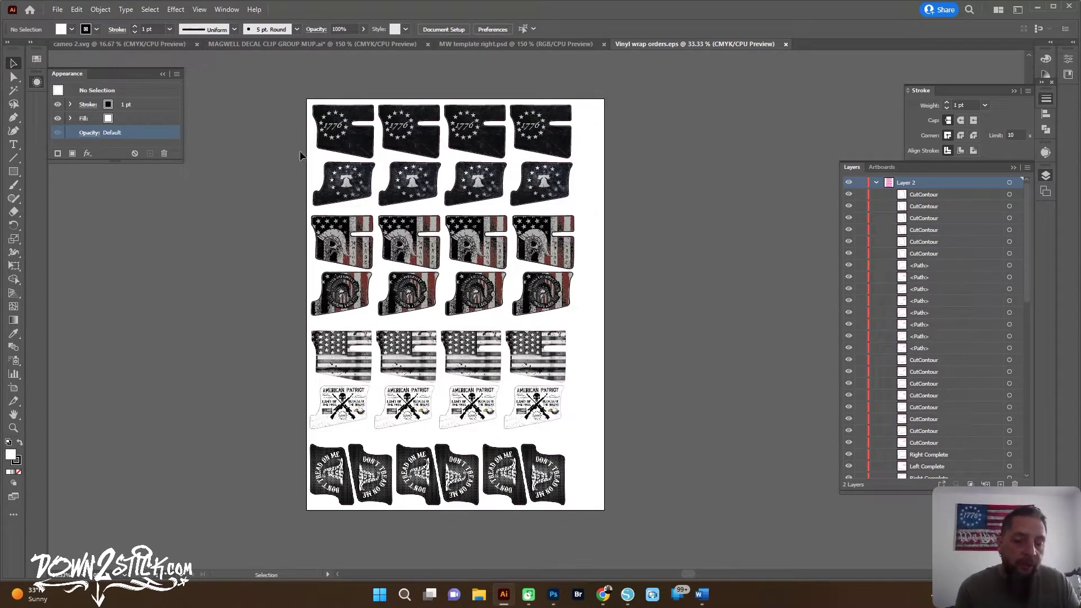
scroll(374, 211, "up", 1)
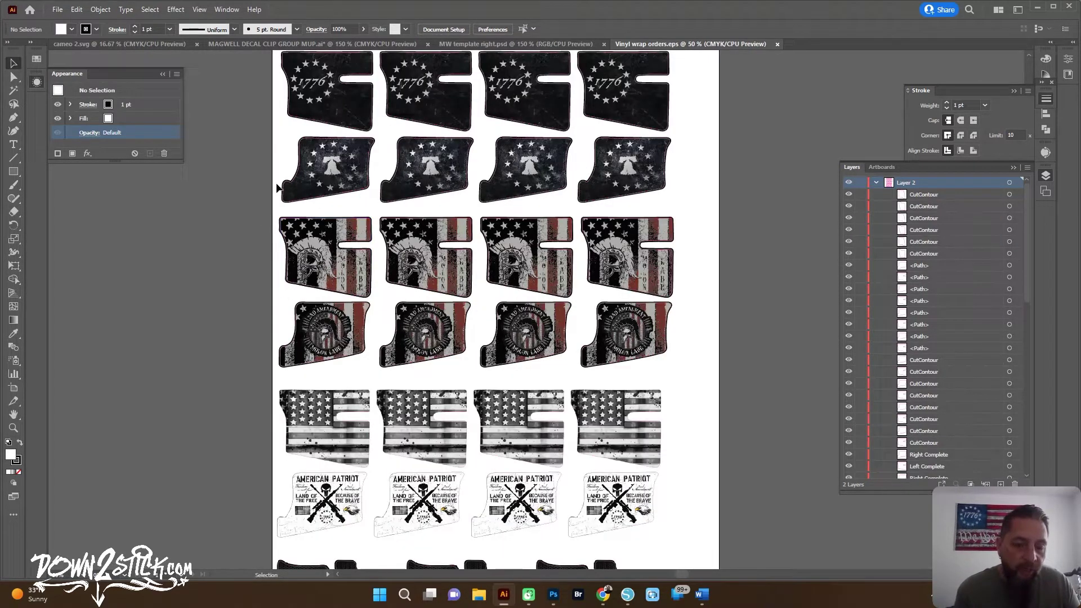
scroll(288, 233, "up", 1)
scroll(289, 234, "up", 1)
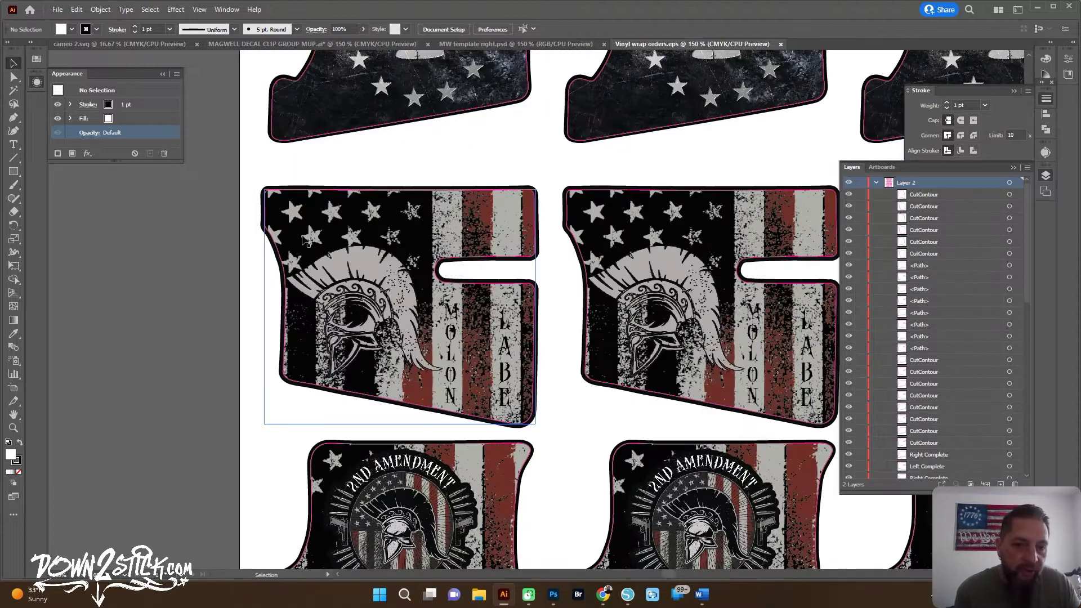
scroll(291, 307, "down", 5)
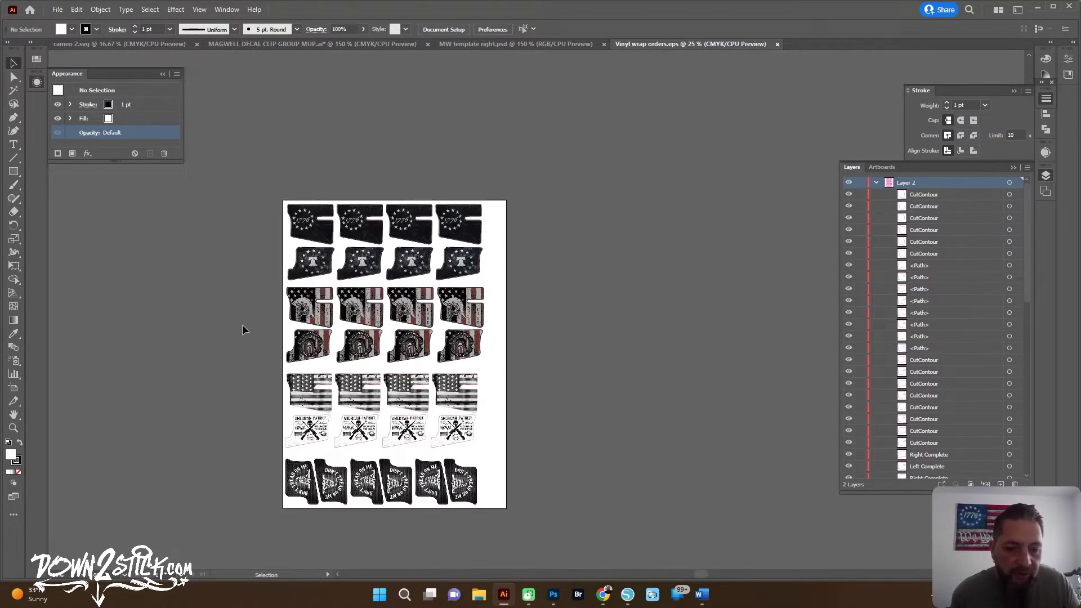
left_click_drag(239, 339, 264, 267)
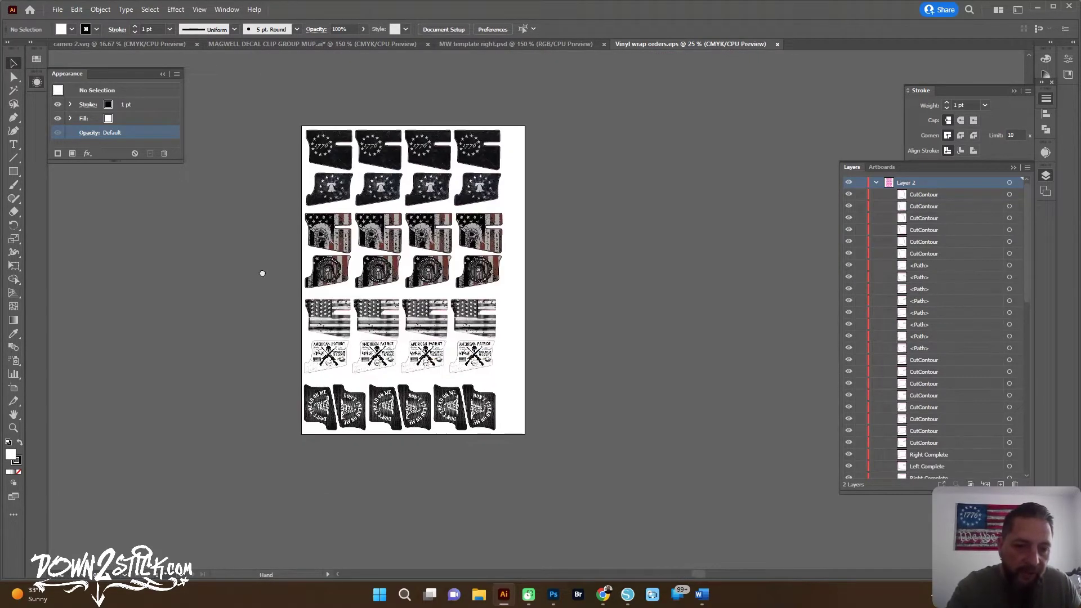